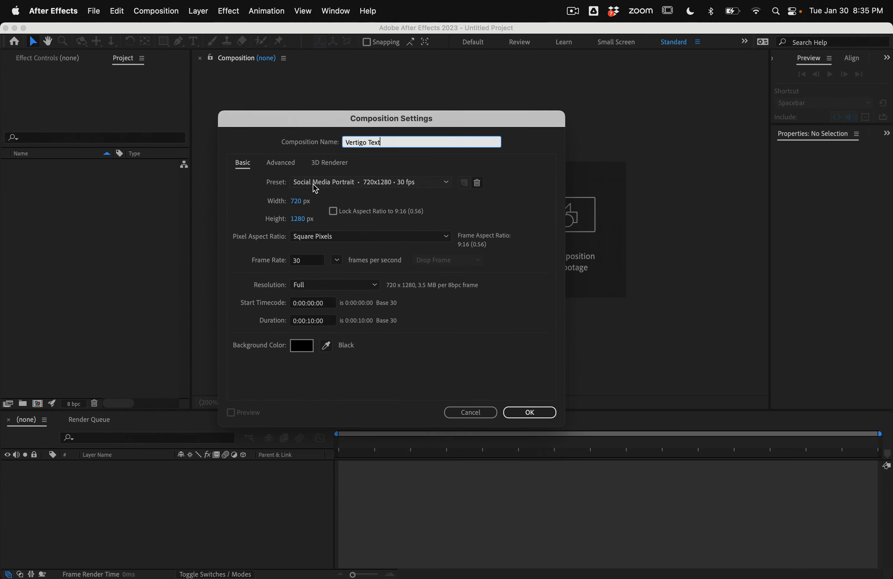
# - Create the Vertigo Text composition with the HDV/HDTV 1280x720 29.97 fps preset and a duration of 5 seconds
pyautogui.click(338, 172)
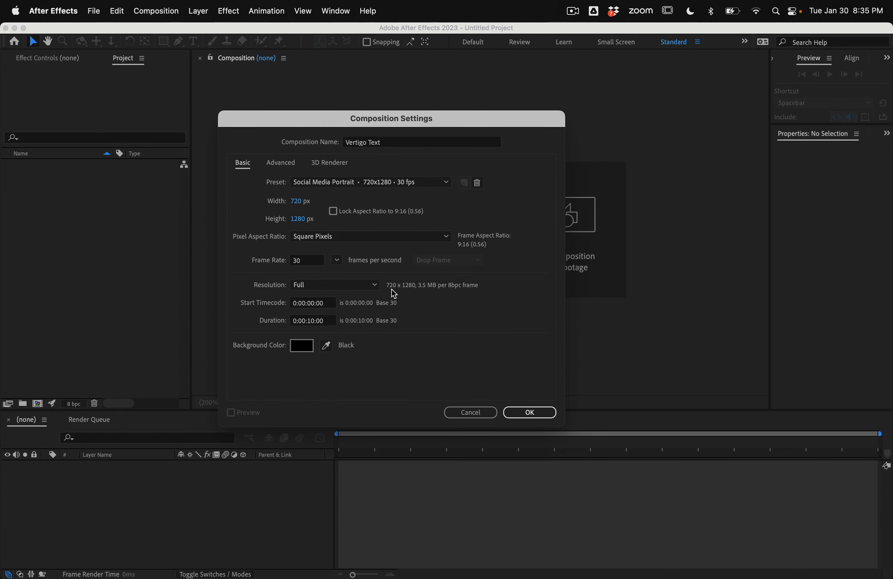
pyautogui.click(357, 182)
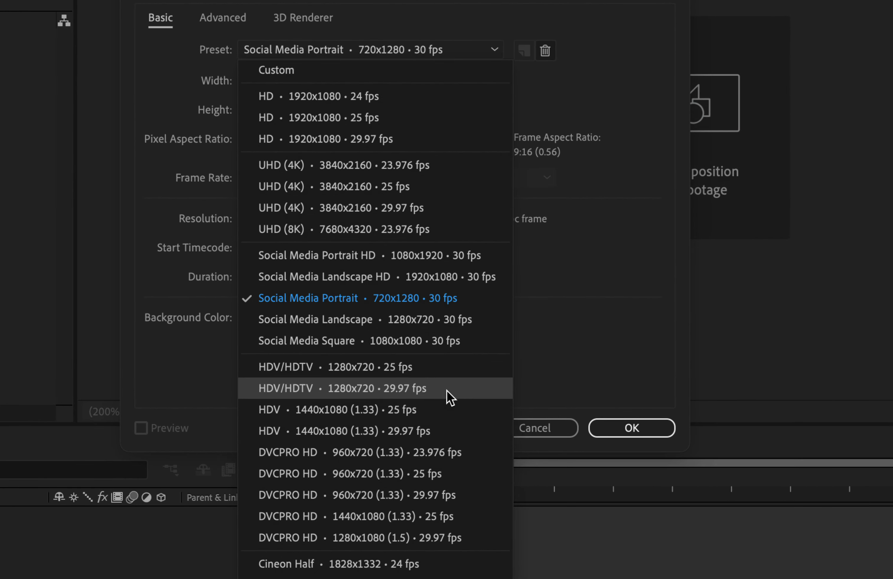
pyautogui.click(419, 388)
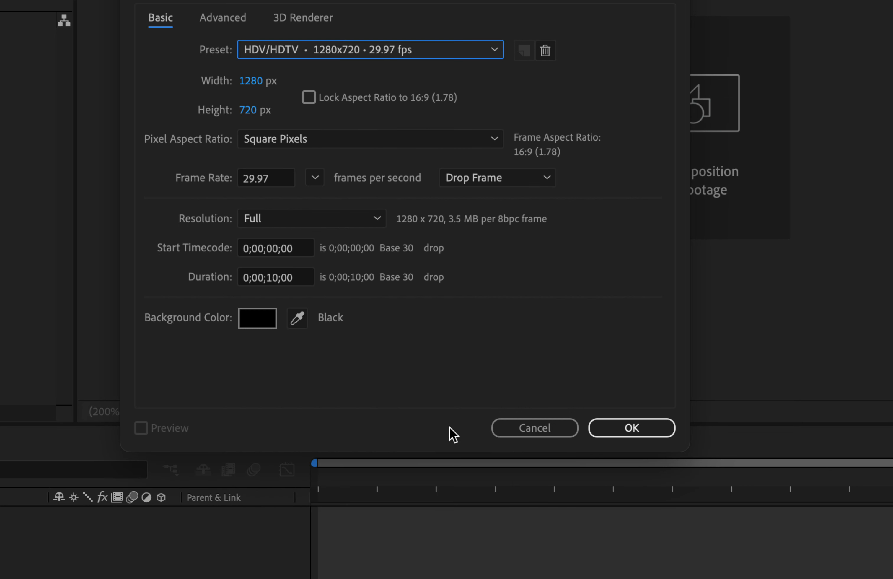
pyautogui.click(279, 277)
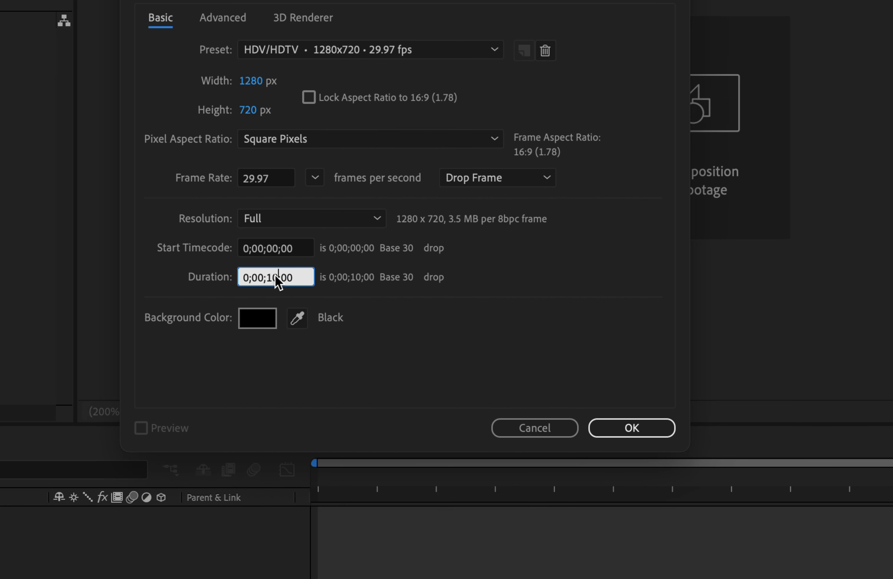
pyautogui.press('BackSpace')
pyautogui.press('BackSpace')
pyautogui.write('5')
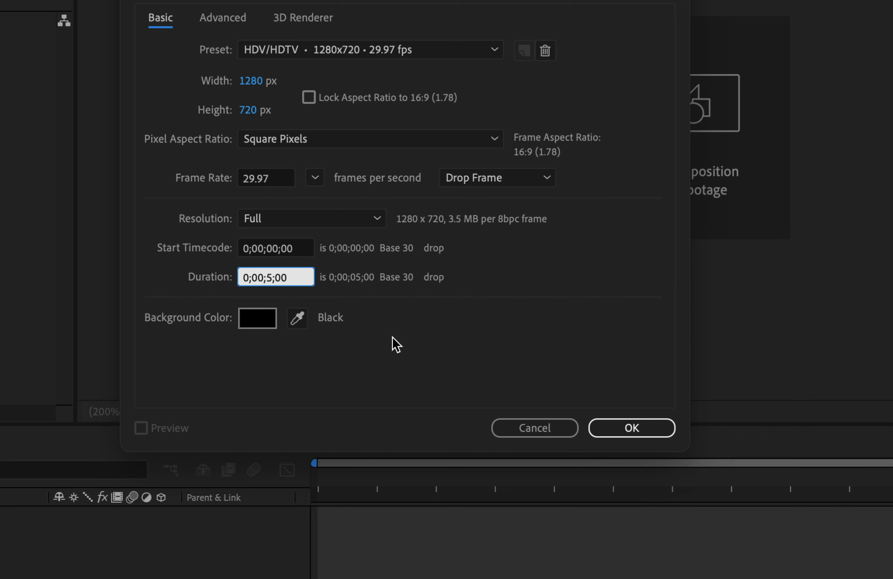
pyautogui.click(631, 427)
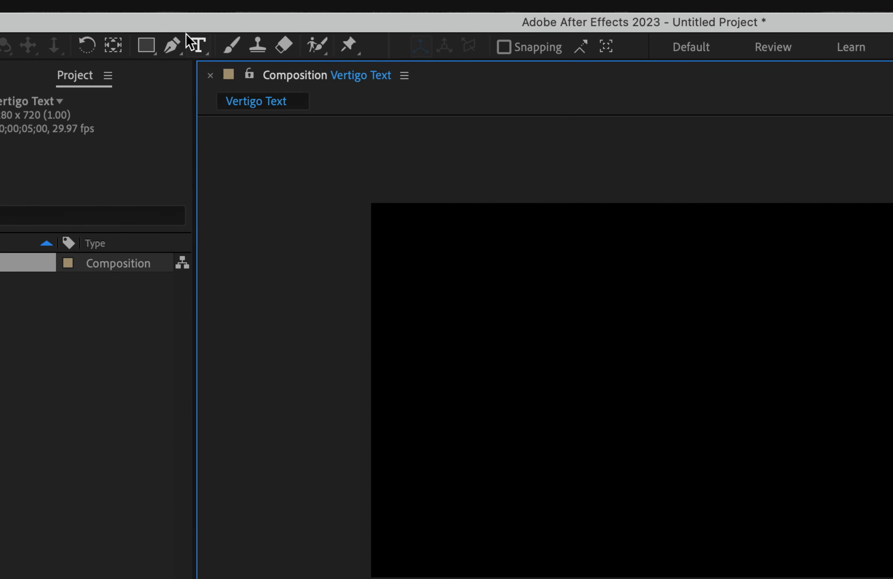
# - Add a text layer reading VERTIGO in the composition
pyautogui.click(192, 41)
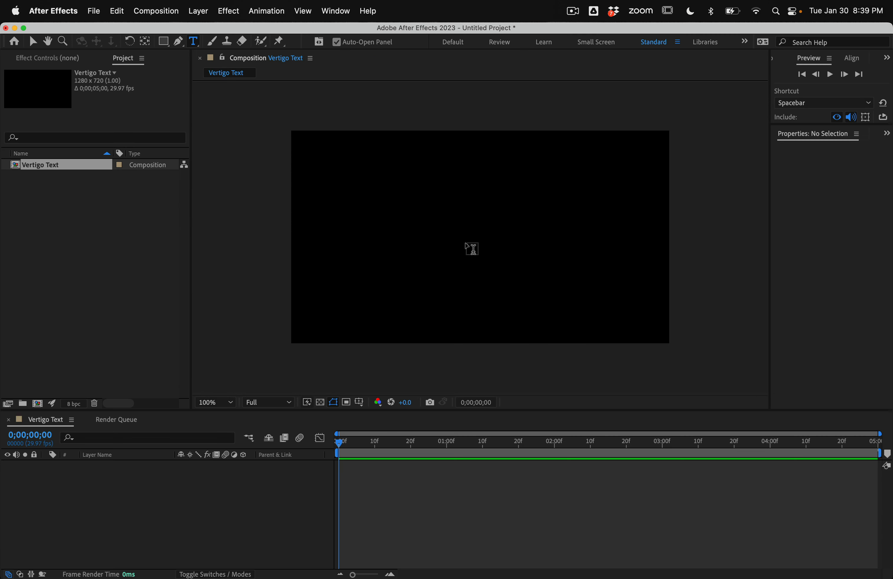
pyautogui.click(460, 237)
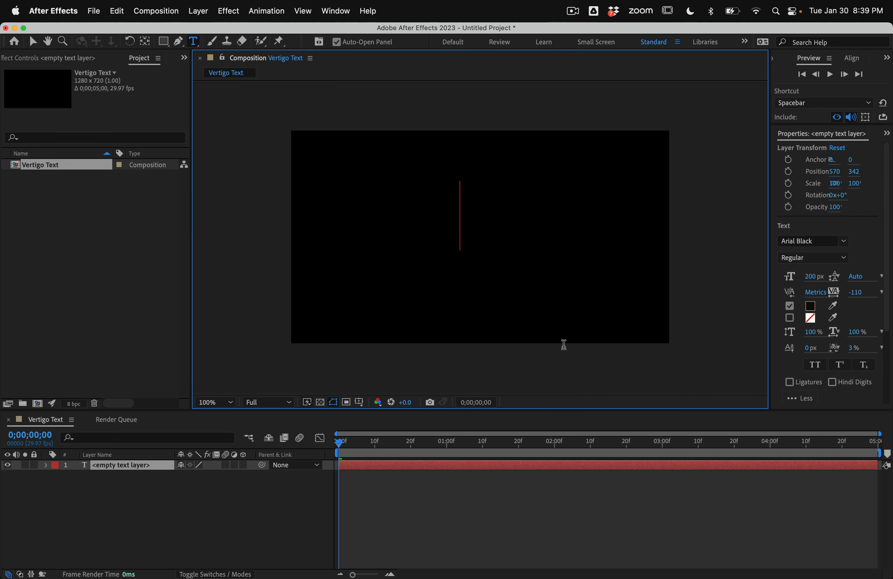
pyautogui.write('V')
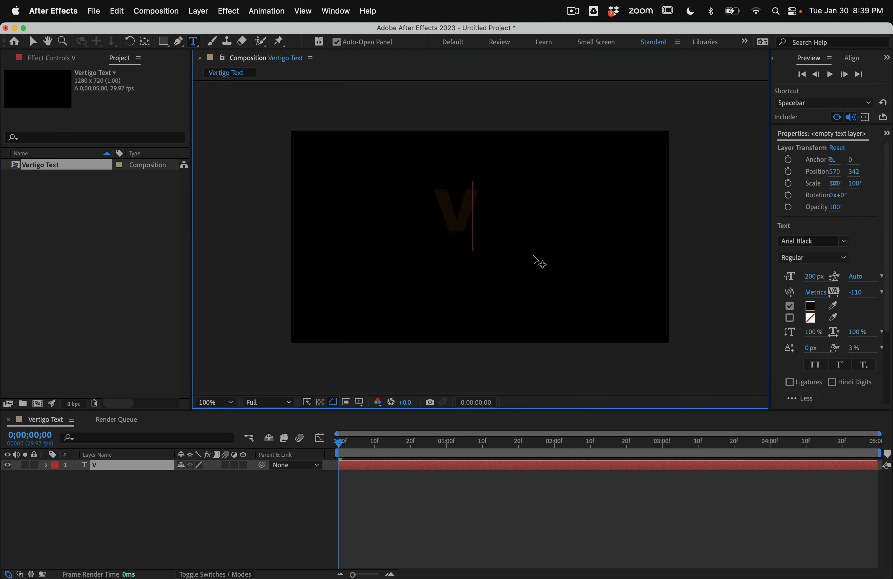
pyautogui.write('ERTIGO')
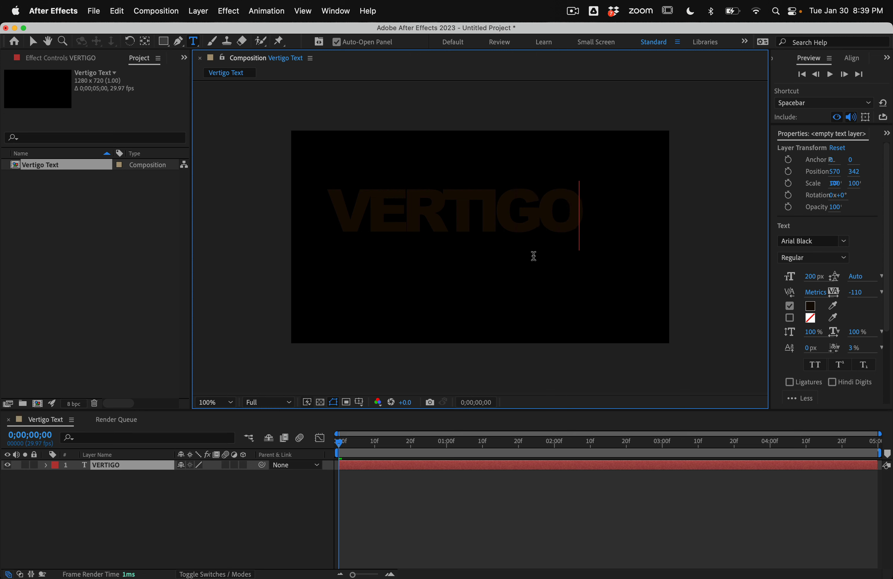
# - Change the fill color of the whole VERTIGO text to white
pyautogui.doubleClick(512, 227)
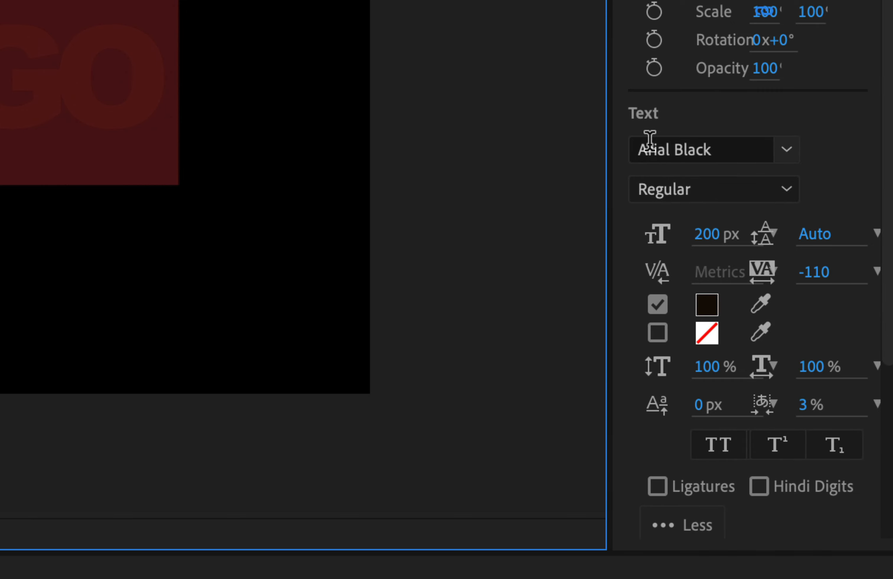
pyautogui.click(703, 310)
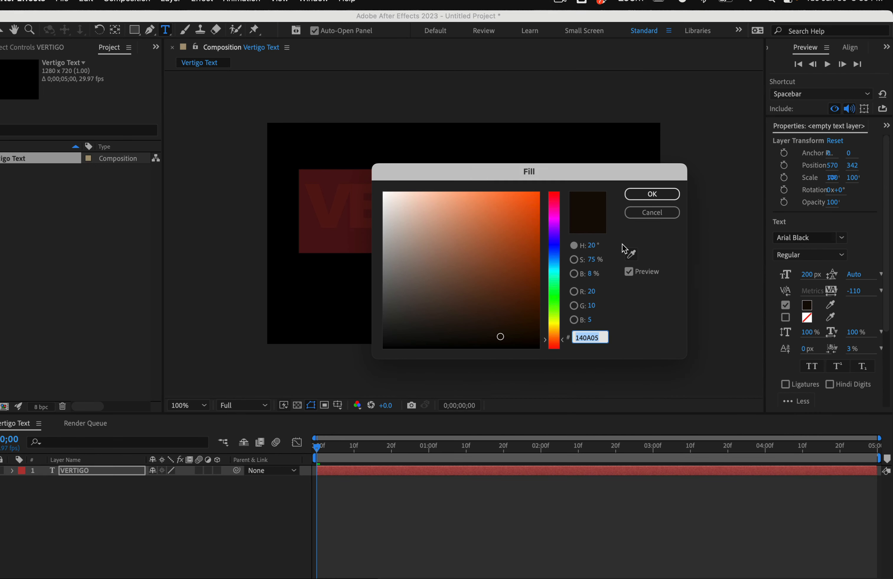
pyautogui.moveTo(450, 192); pyautogui.dragTo(389, 186)
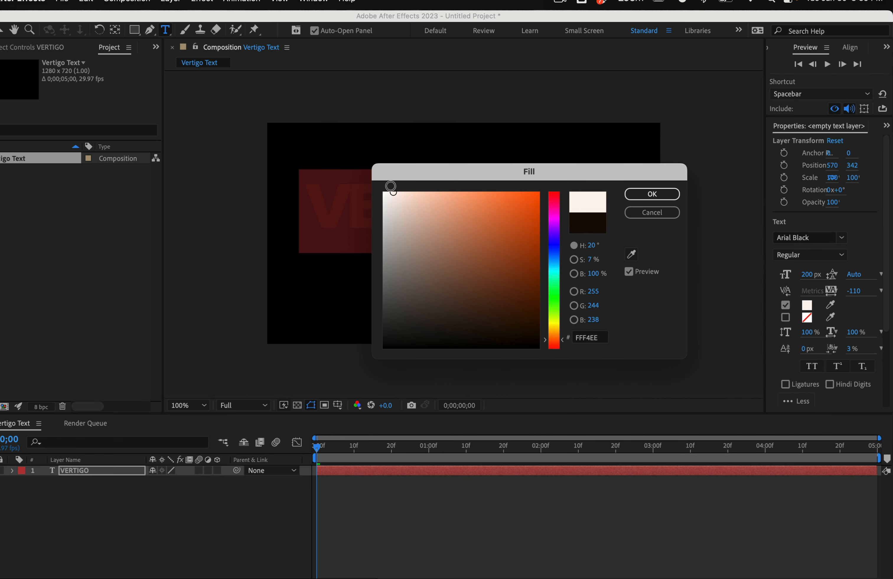
pyautogui.click(663, 195)
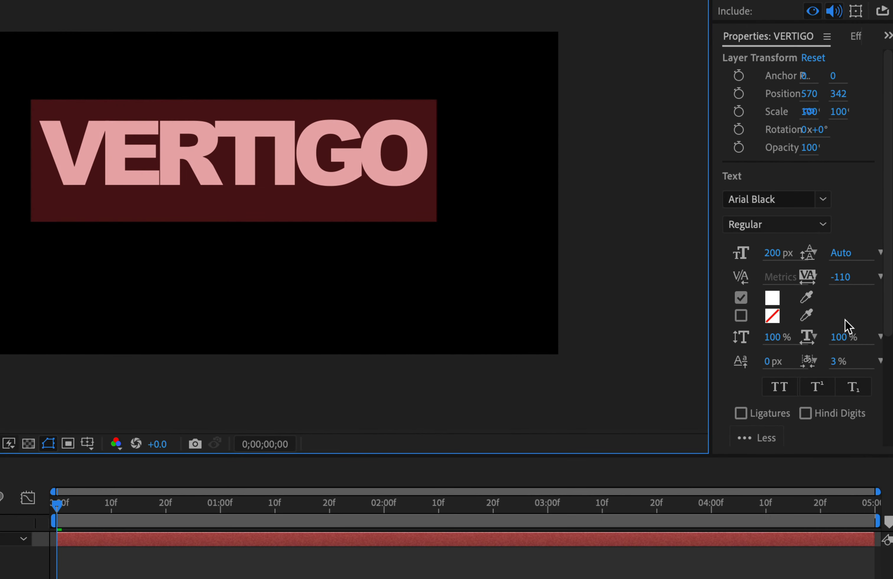
# - Set the VERTIGO text's tracking to 0 and move the layer down and to the right, toward the middle of the frame
pyautogui.scroll(-5, 856, 325)
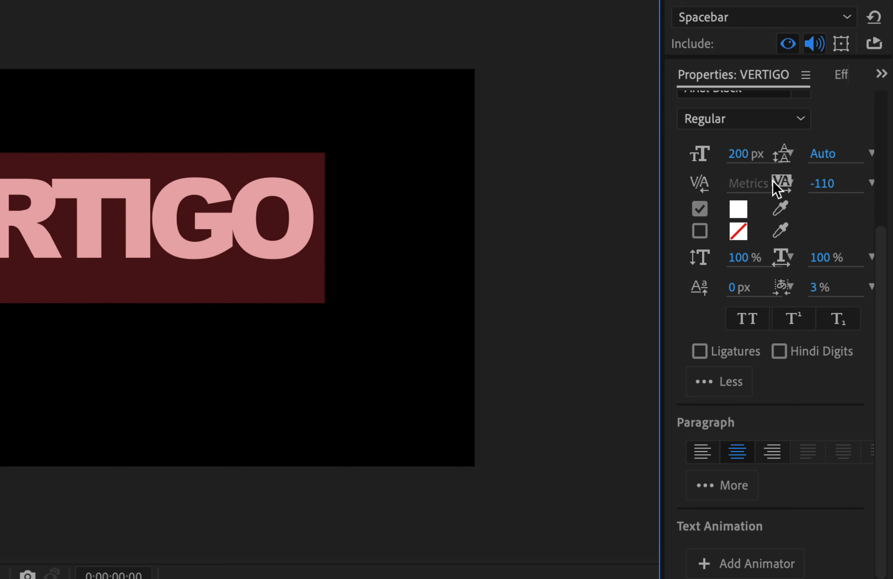
pyautogui.click(830, 185)
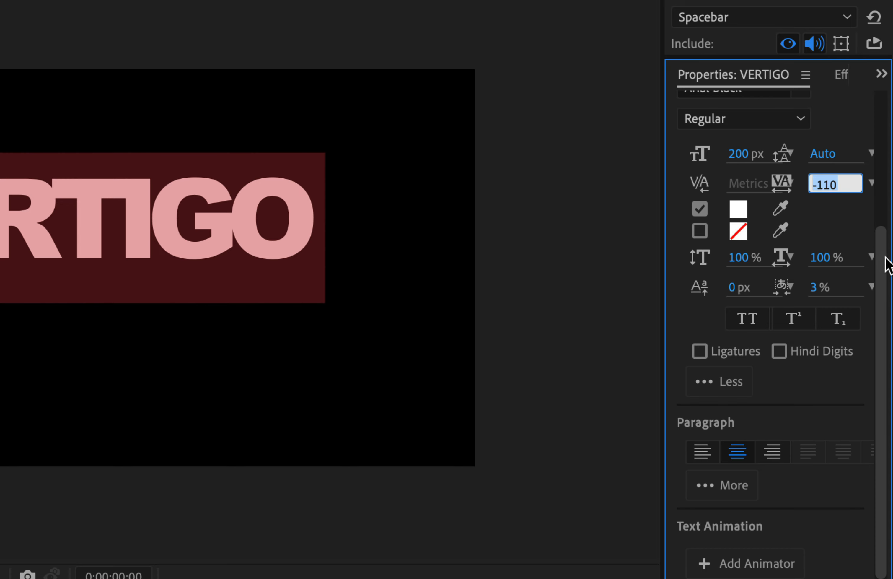
pyautogui.write('0')
pyautogui.press('Return')
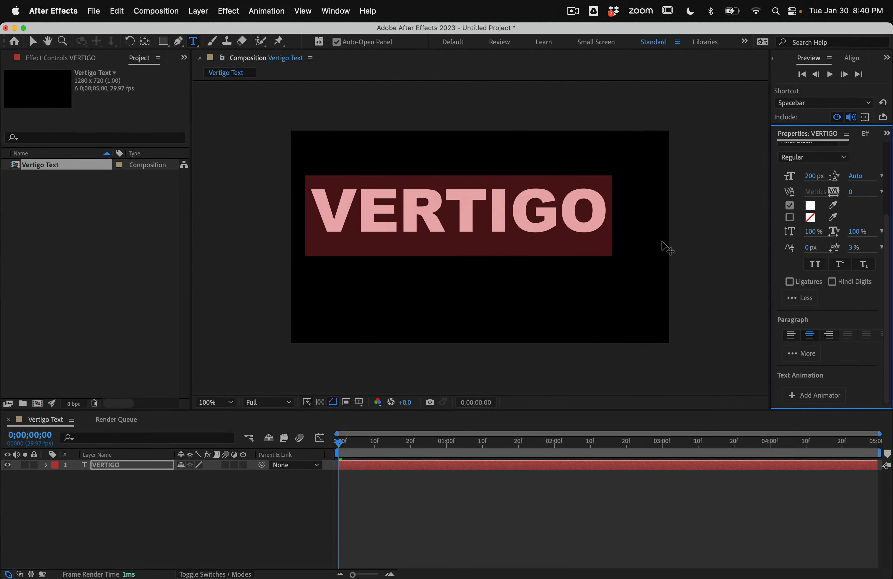
pyautogui.click(34, 42)
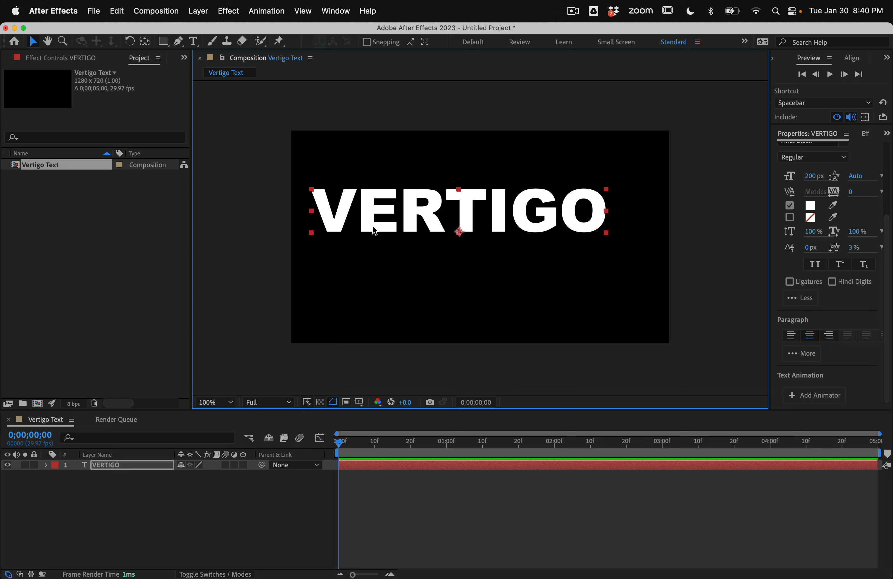
pyautogui.moveTo(372, 225); pyautogui.dragTo(408, 245)
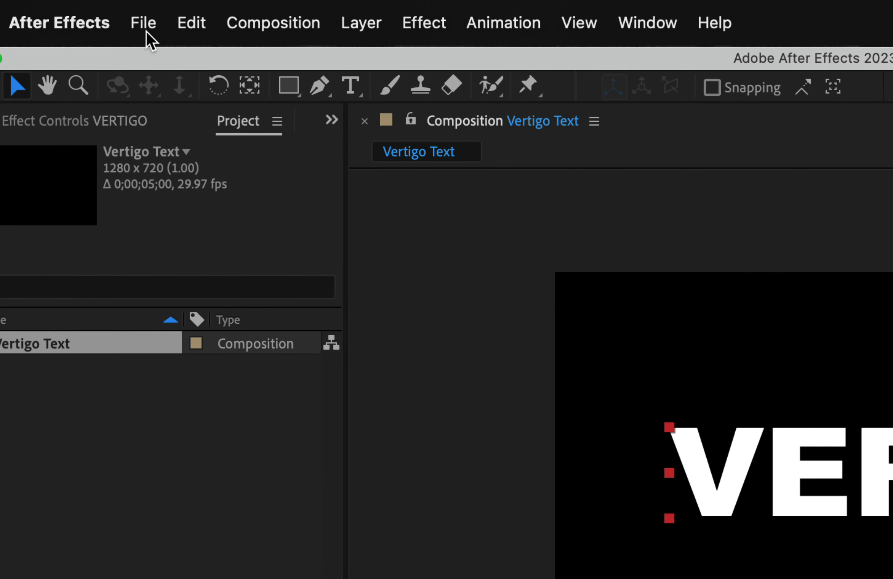
# - Open the Adobe Fonts website through the option to add fonts and look over its filter categories and font families
pyautogui.click(94, 11)
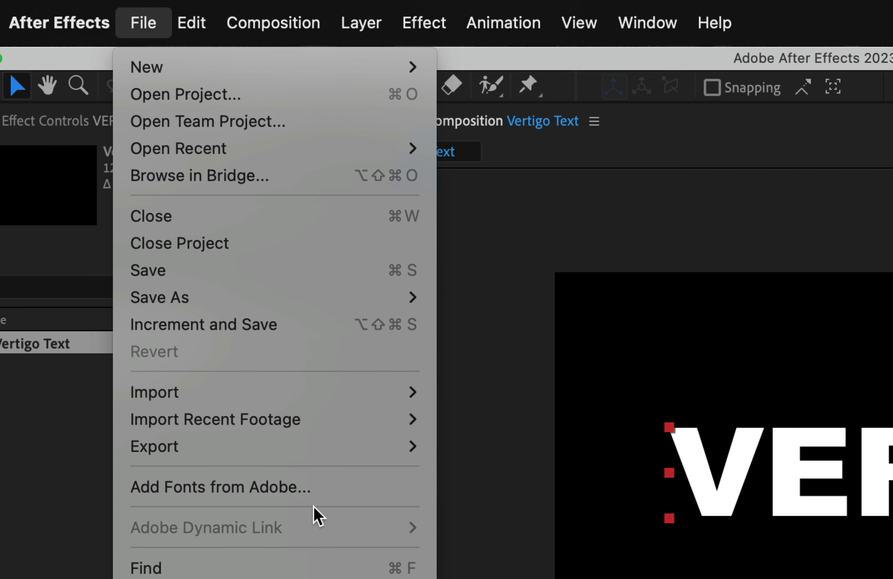
pyautogui.click(329, 489)
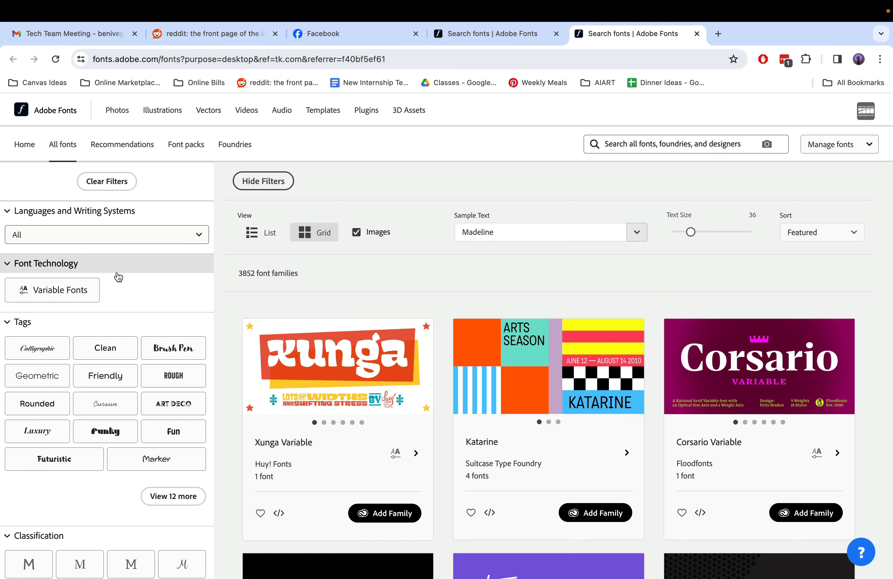
pyautogui.scroll(-2, 126, 327)
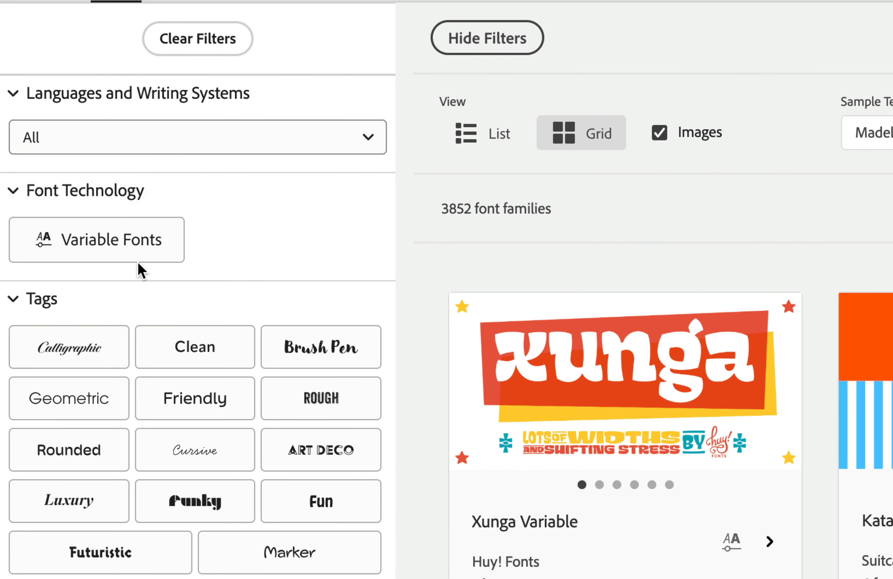
pyautogui.scroll(-12, 160, 341)
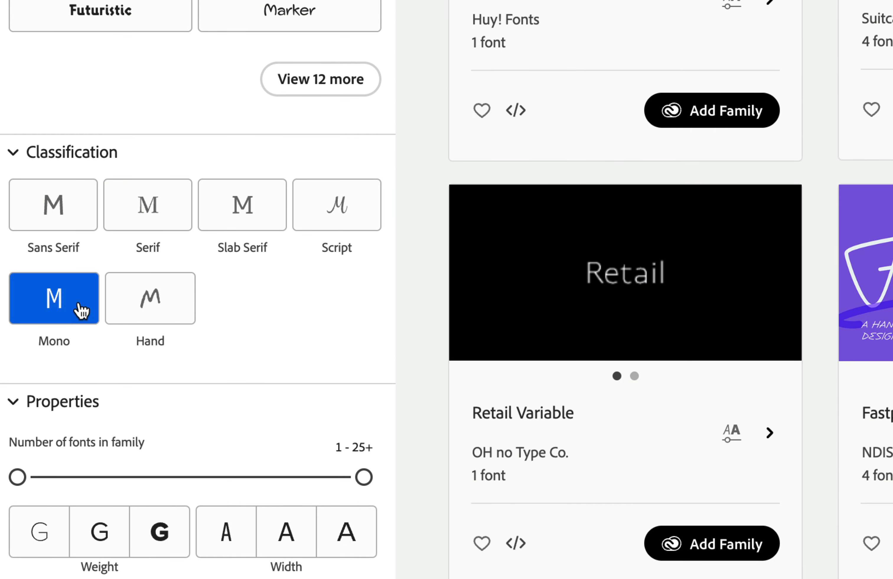
pyautogui.scroll(-8, 192, 397)
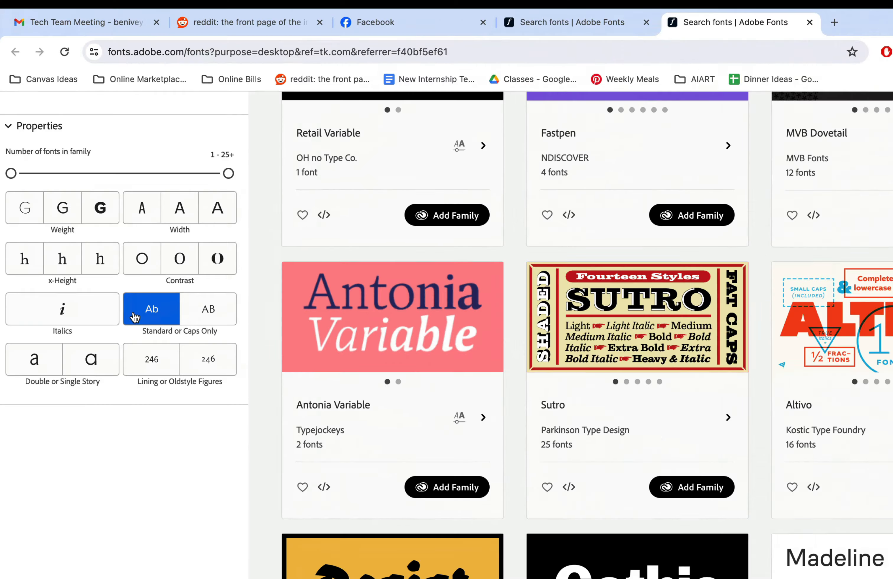
pyautogui.scroll(20, 418, 350)
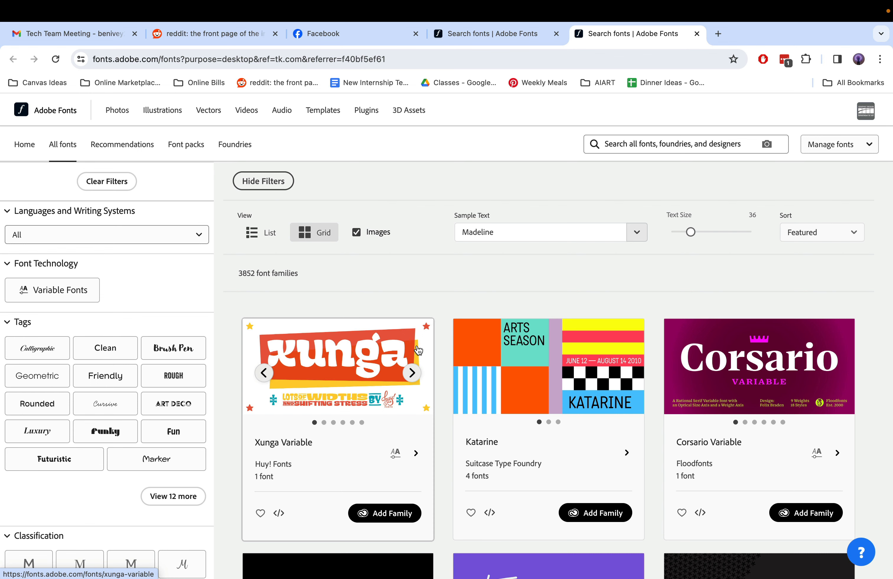
pyautogui.scroll(-6, 419, 350)
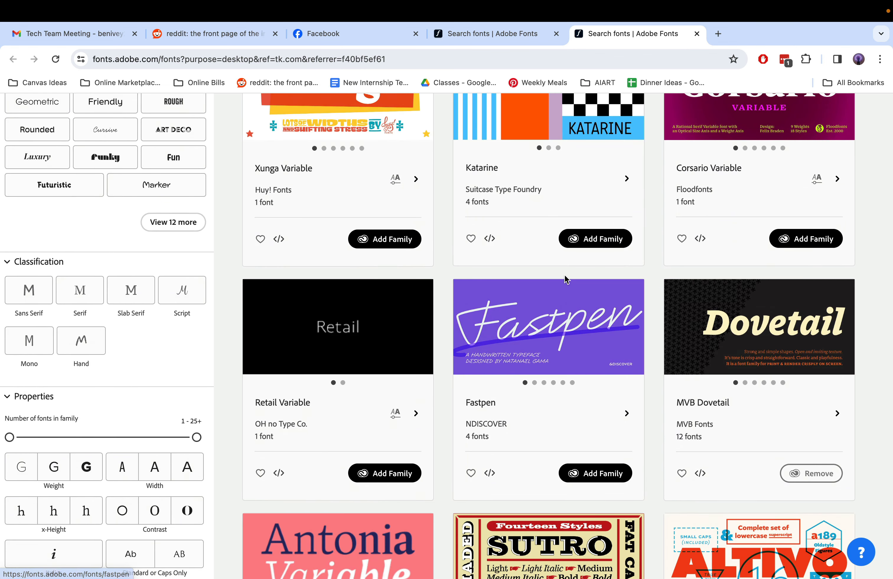
# - Set the font sample text to VERTIGO and look through the font previews
pyautogui.scroll(6, 564, 278)
pyautogui.click(520, 230)
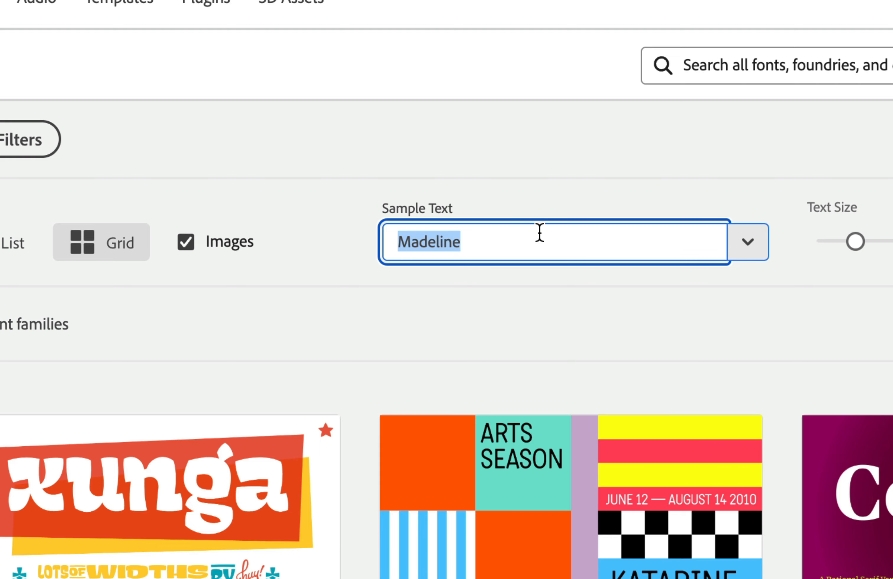
pyautogui.write('VET')
pyautogui.press('BackSpace')
pyautogui.write('RTIG')
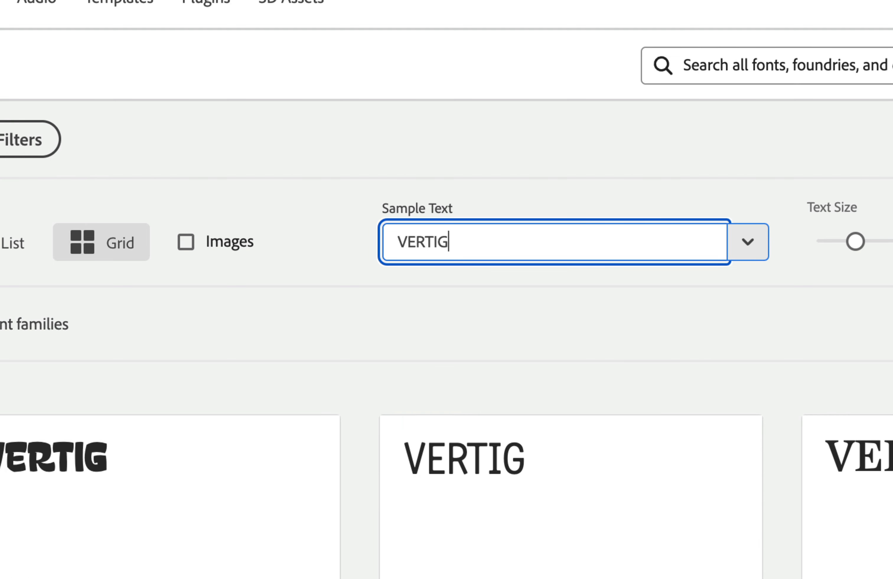
pyautogui.write('O')
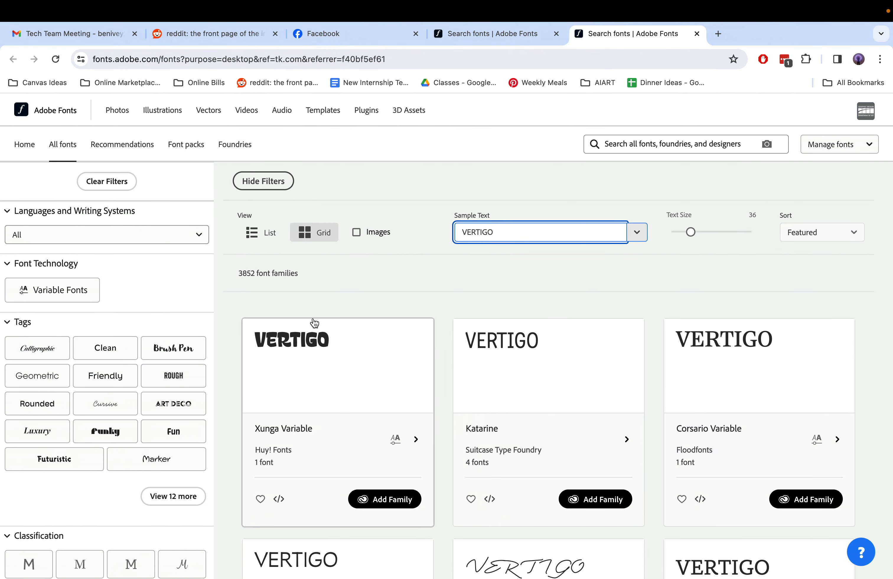
pyautogui.scroll(-5, 630, 401)
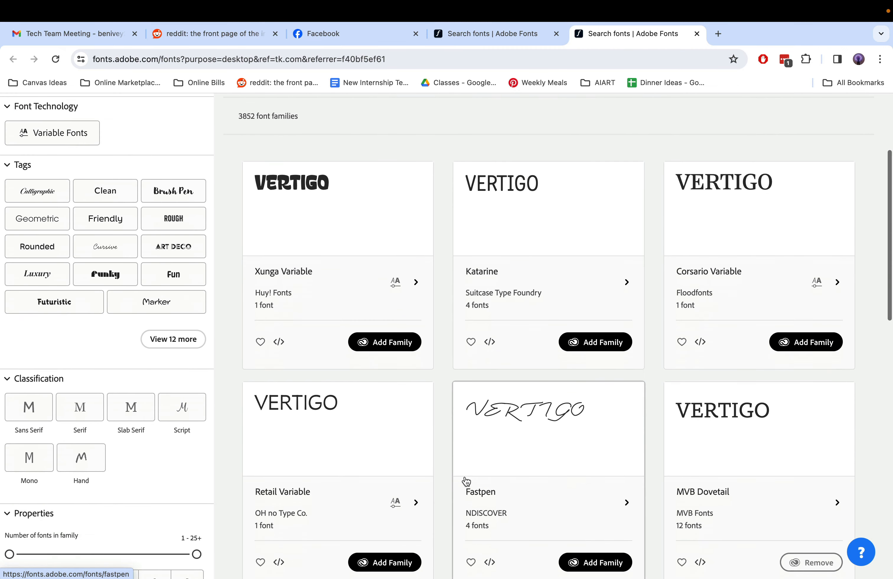
pyautogui.scroll(-5, 472, 414)
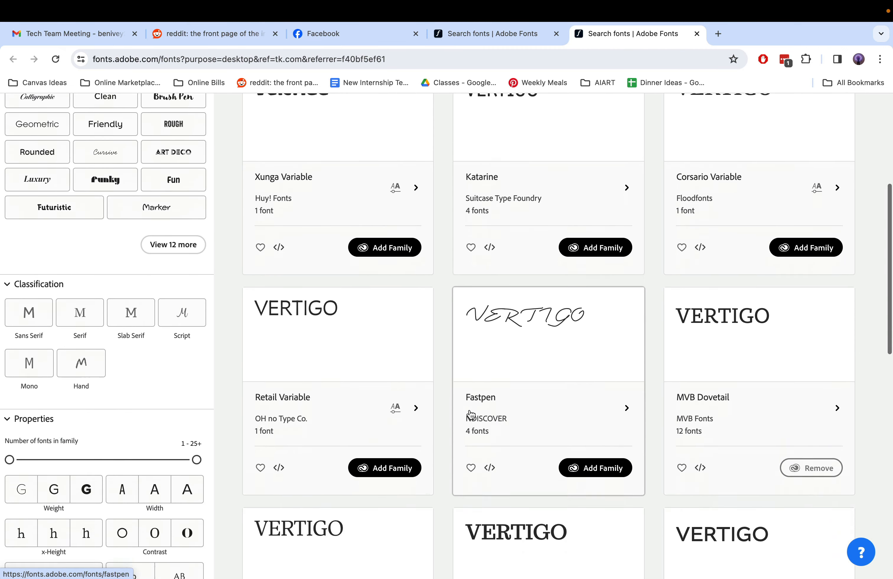
pyautogui.scroll(10, 116, 356)
# - Sort the font families by Name and increase the preview text size
pyautogui.click(490, 294)
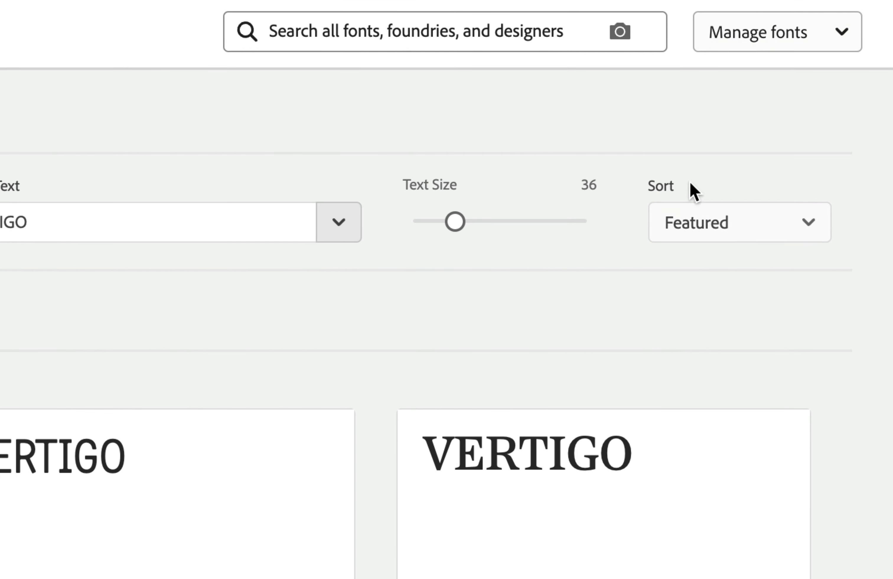
pyautogui.click(815, 231)
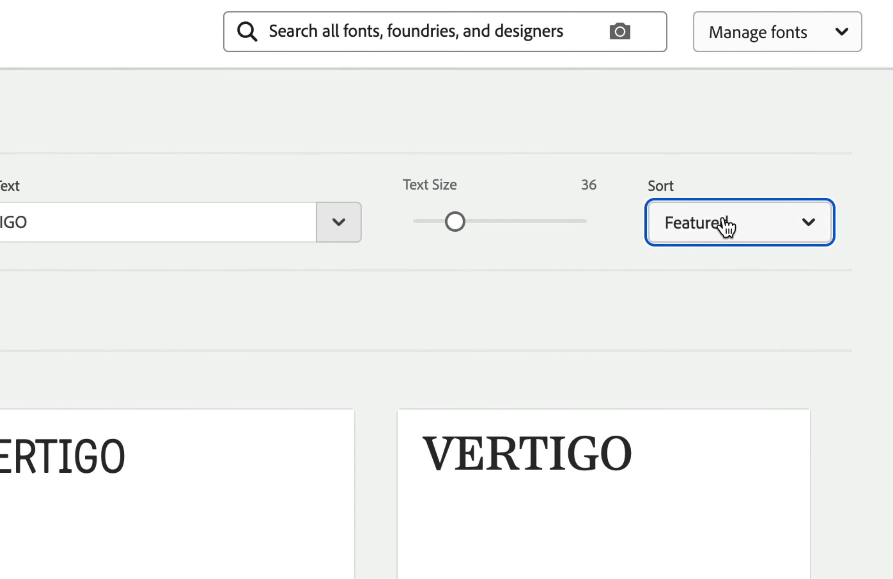
pyautogui.click(725, 222)
pyautogui.click(708, 320)
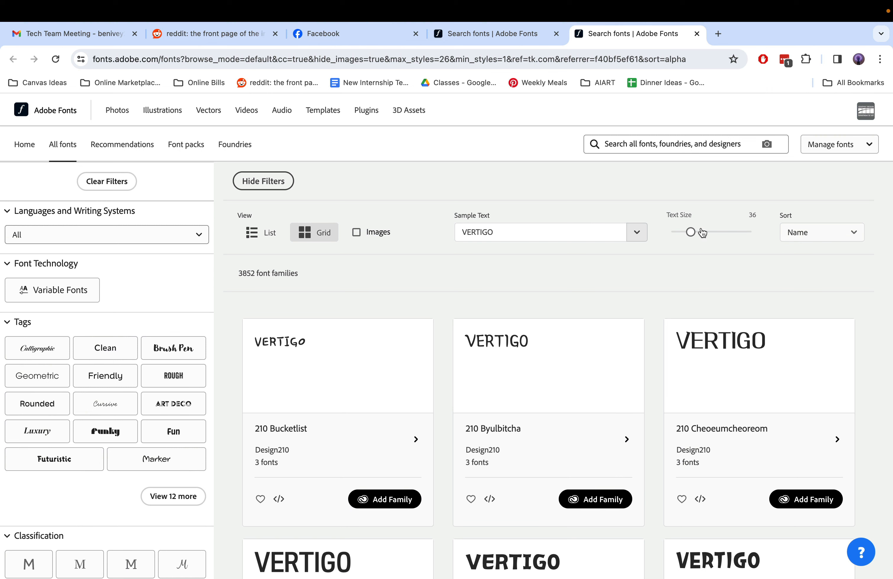
pyautogui.moveTo(702, 233)
pyautogui.mouseDown()
pyautogui.moveTo(715, 233)
pyautogui.moveTo(698, 237)
pyautogui.mouseUp()
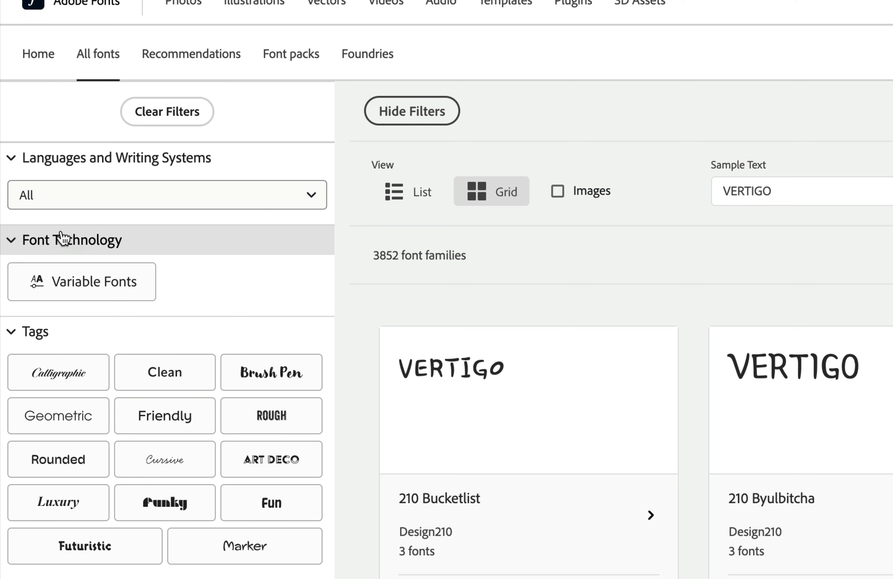
pyautogui.click(51, 286)
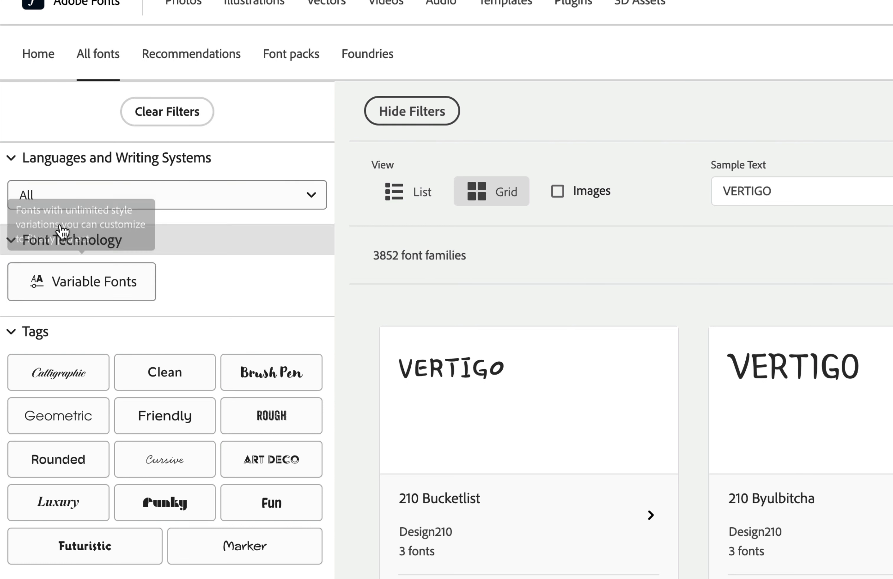
pyautogui.click(22, 193)
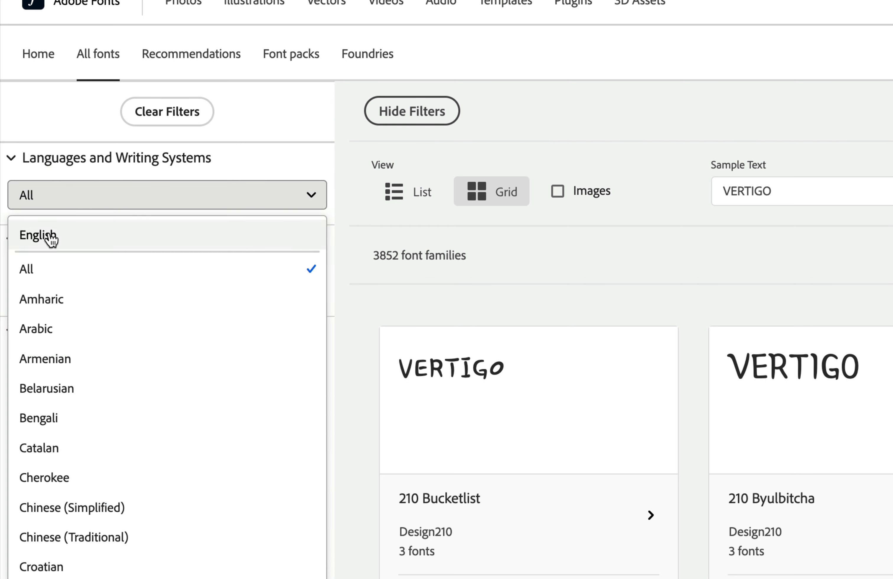
pyautogui.click(60, 193)
# - Filter the font families by the Sans Serif classification
pyautogui.scroll(-5, 58, 235)
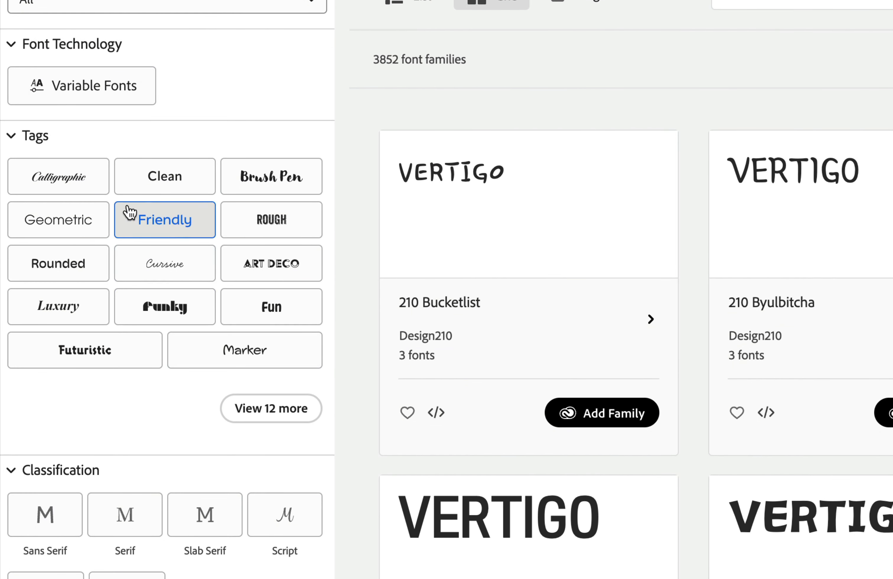
pyautogui.scroll(-8, 174, 270)
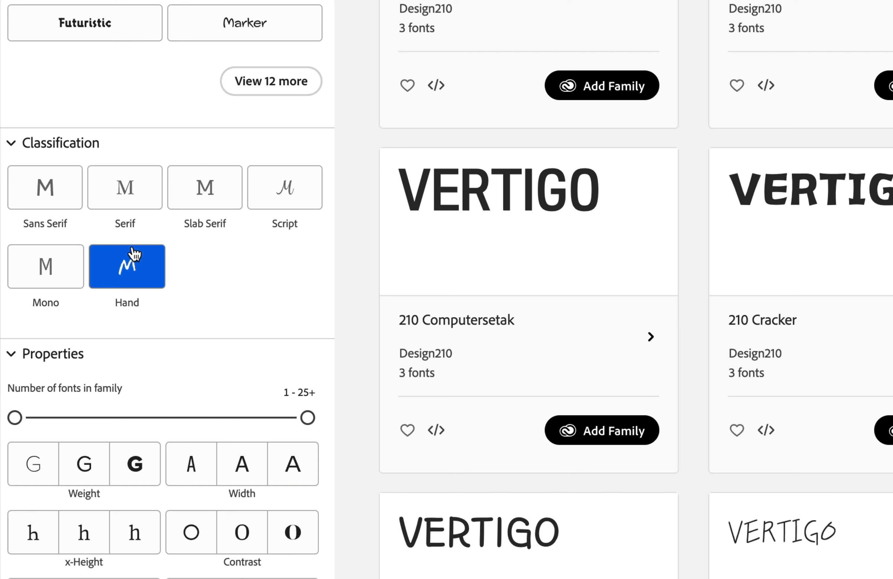
pyautogui.click(53, 183)
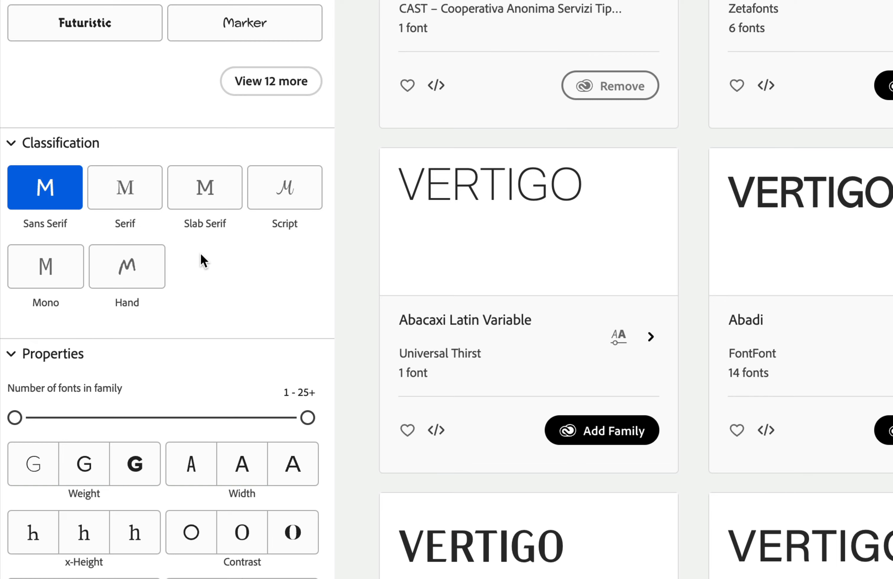
# - Narrow the font families to regular weight, medium contrast and large x-height
pyautogui.scroll(-5, 202, 260)
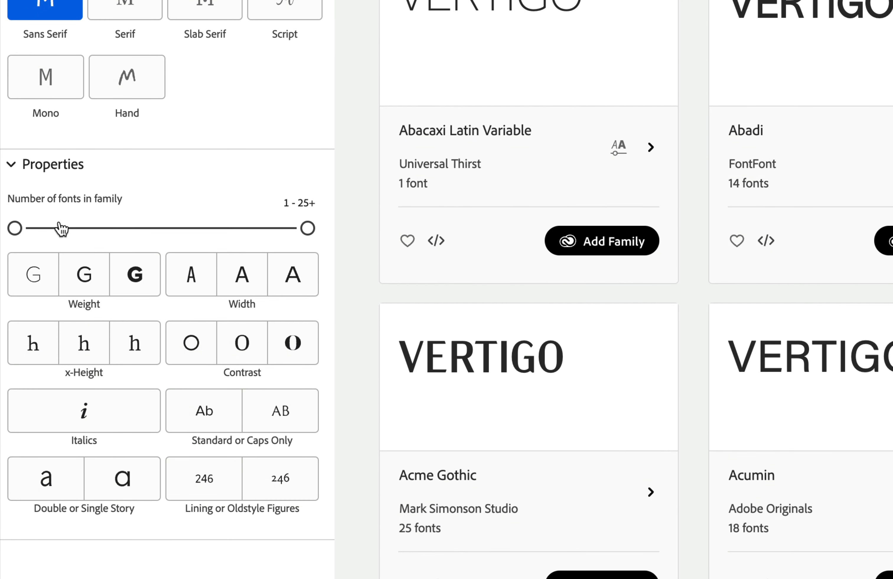
pyautogui.click(87, 276)
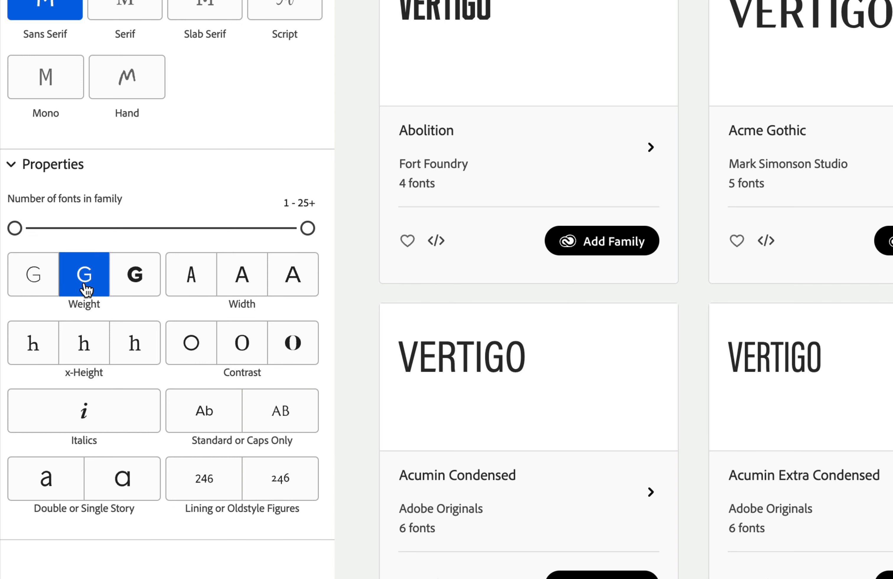
pyautogui.click(237, 356)
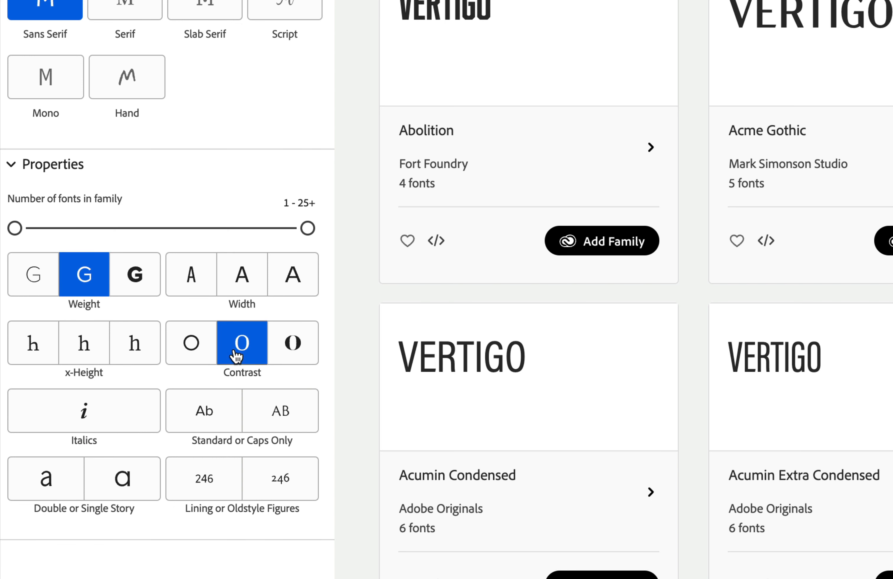
pyautogui.click(134, 343)
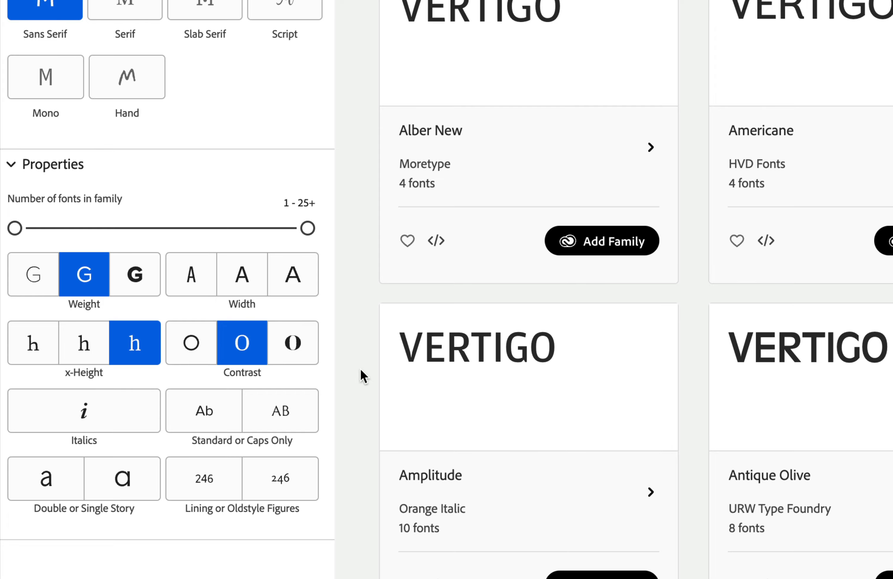
# - Look through the VERTIGO previews of the filtered font families and go on to page 2 of the results
pyautogui.scroll(10, 380, 395)
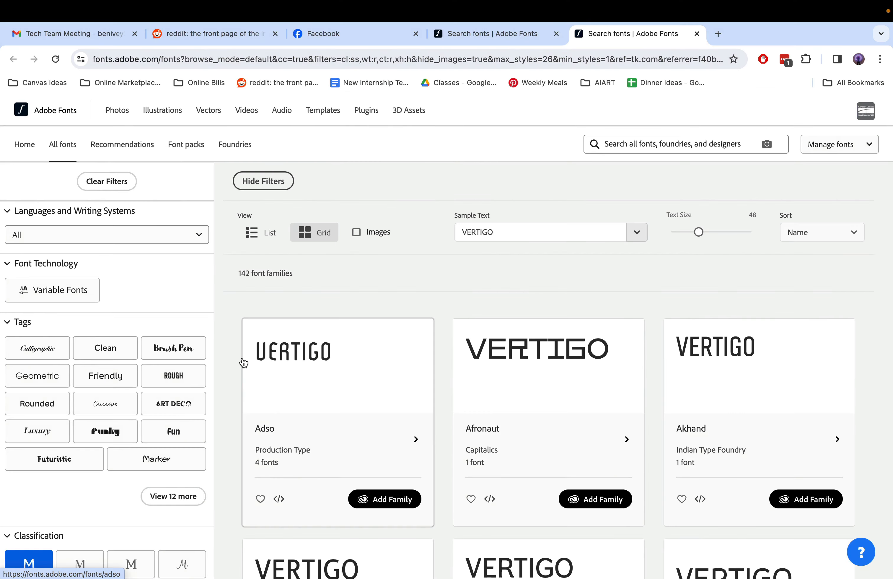
pyautogui.scroll(-3, 824, 518)
pyautogui.scroll(-2, 504, 323)
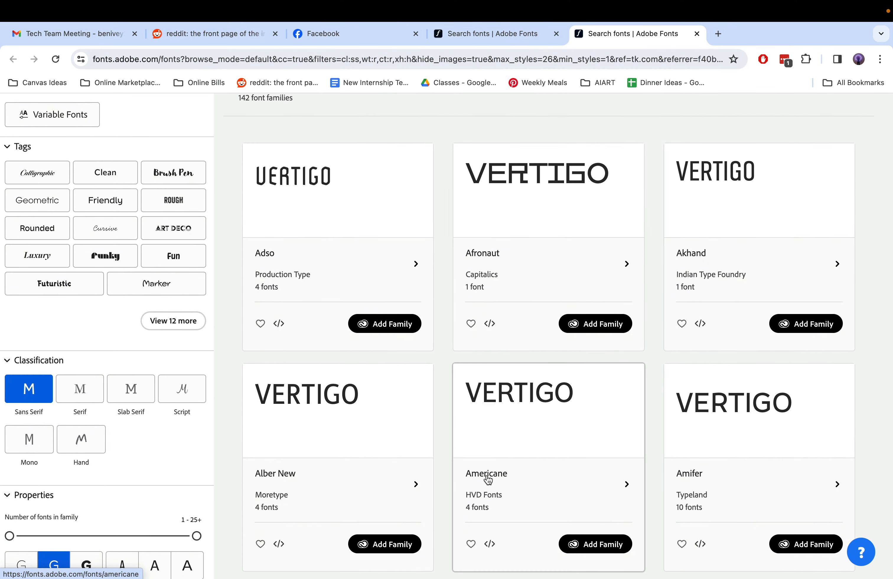
pyautogui.scroll(-10, 486, 475)
pyautogui.scroll(-5, 477, 481)
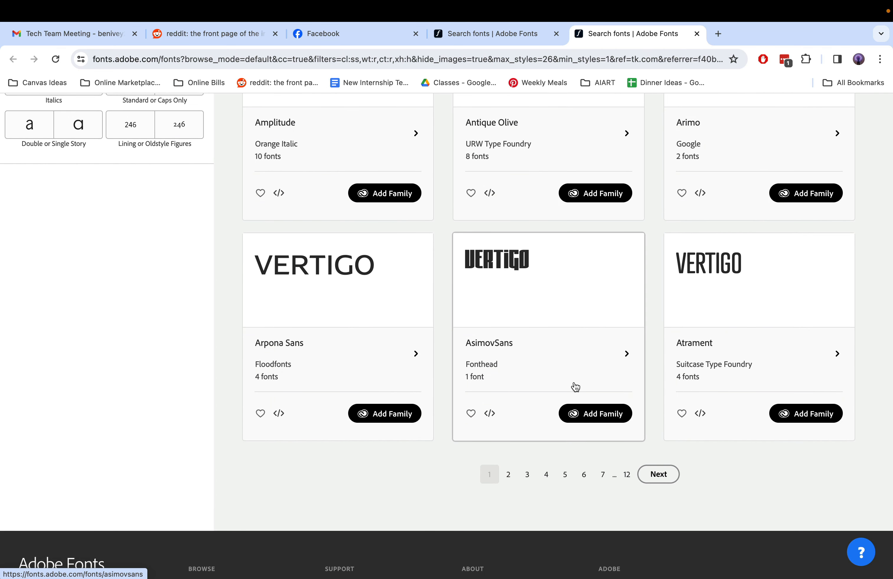
pyautogui.click(509, 474)
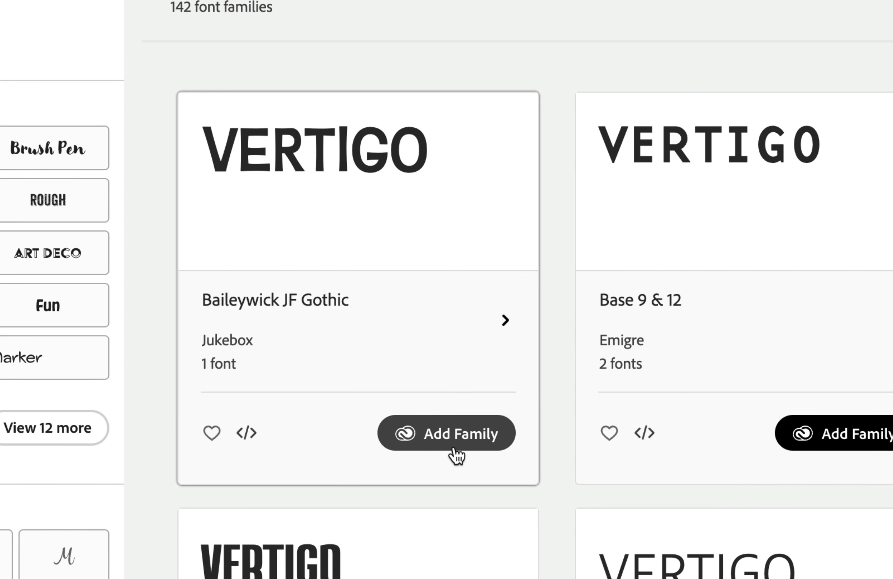
# - Add the Baileywick JF Gothic family to the Adobe apps and install it through the Creative Cloud app
pyautogui.click(459, 445)
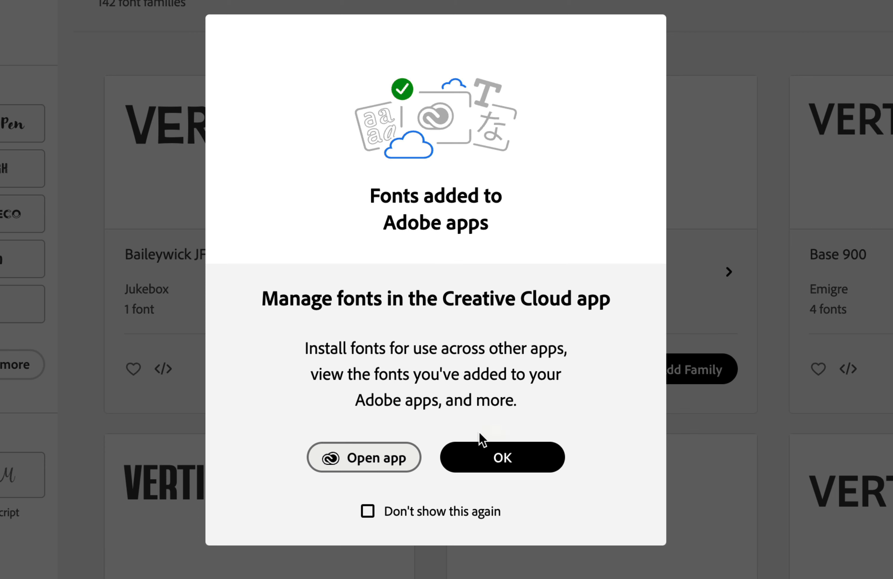
pyautogui.click(348, 464)
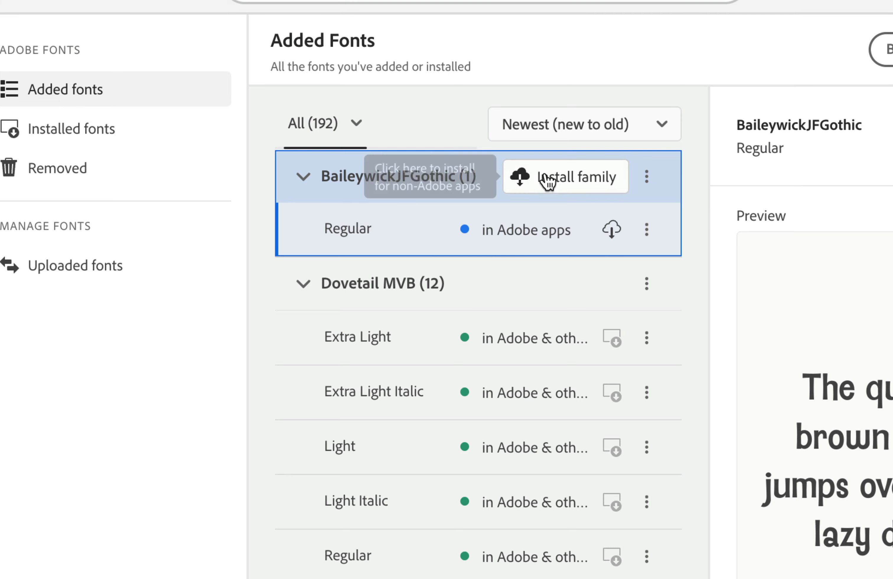
pyautogui.click(570, 185)
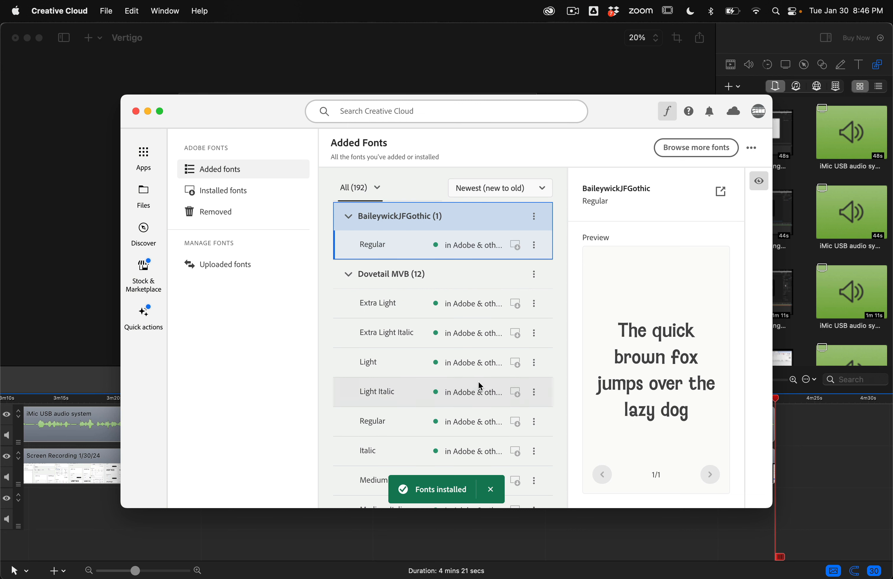
# - Switch to After Effects and set the VERTIGO text's font to BaileywickJFGothic
pyautogui.hotkey('ctrl', 'Up')
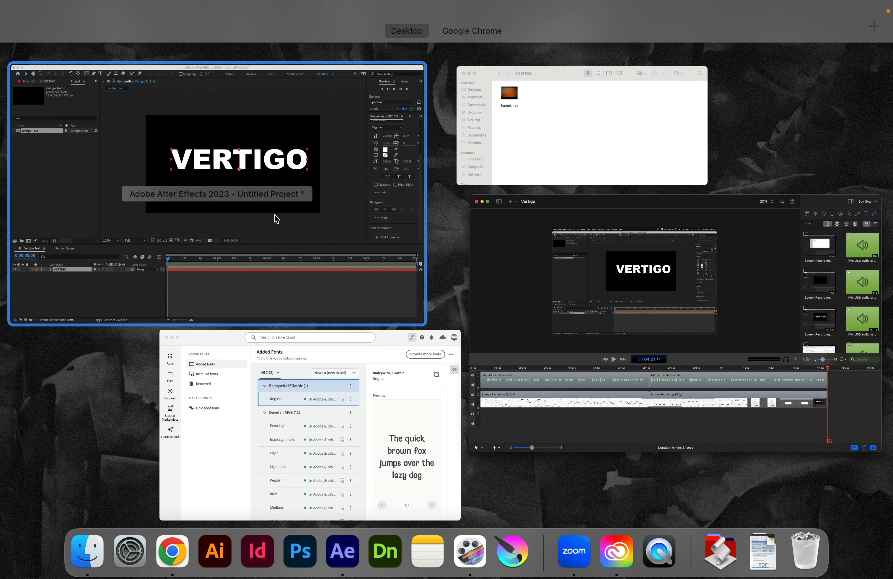
pyautogui.click(274, 214)
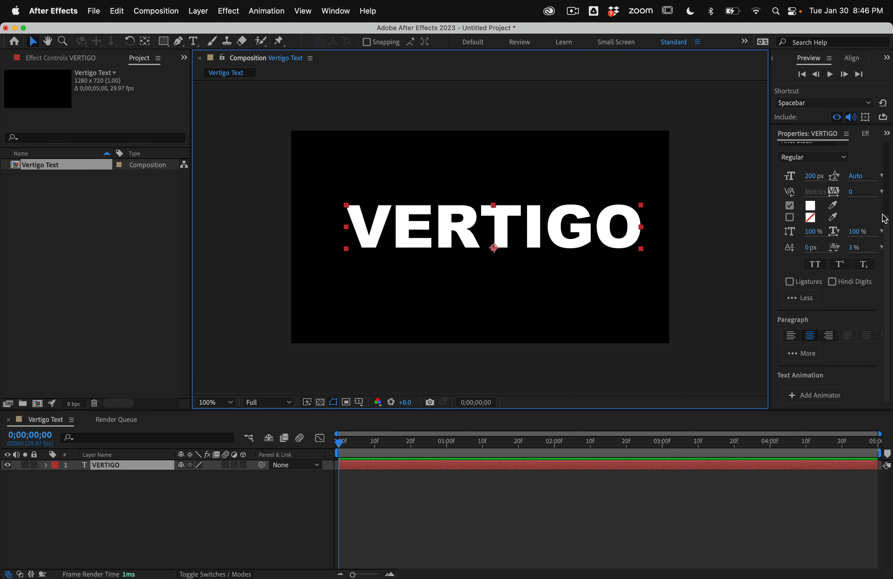
pyautogui.scroll(3, 883, 225)
pyautogui.scroll(1, 883, 225)
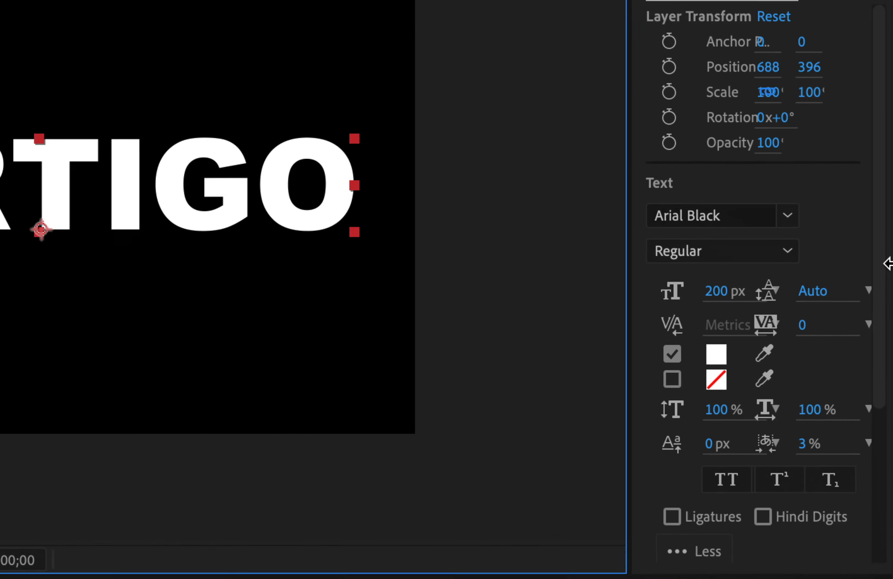
pyautogui.click(704, 216)
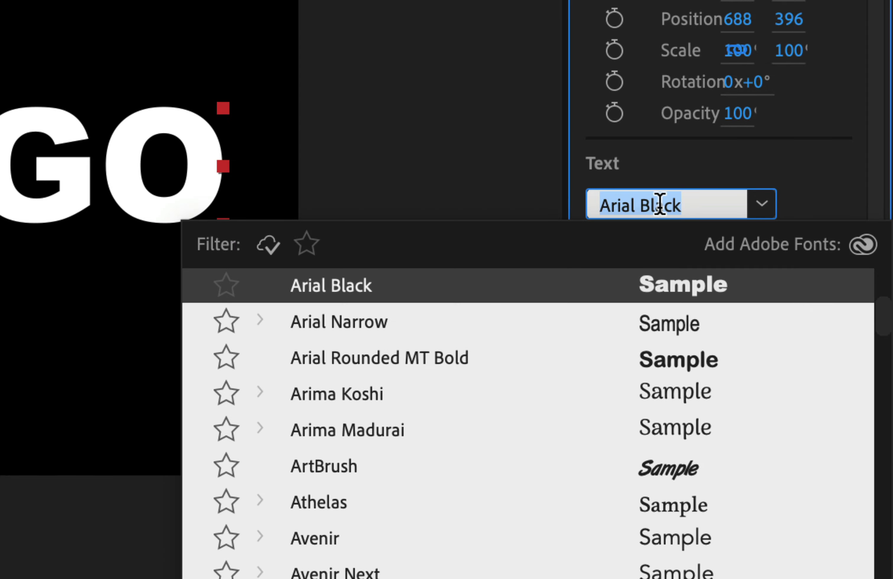
pyautogui.write('bi')
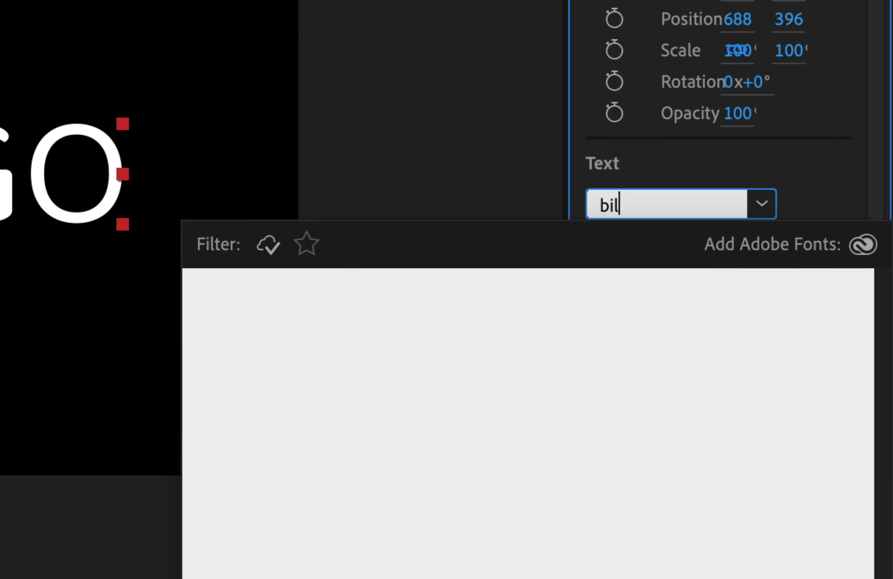
pyautogui.press('BackSpace')
pyautogui.write('ail')
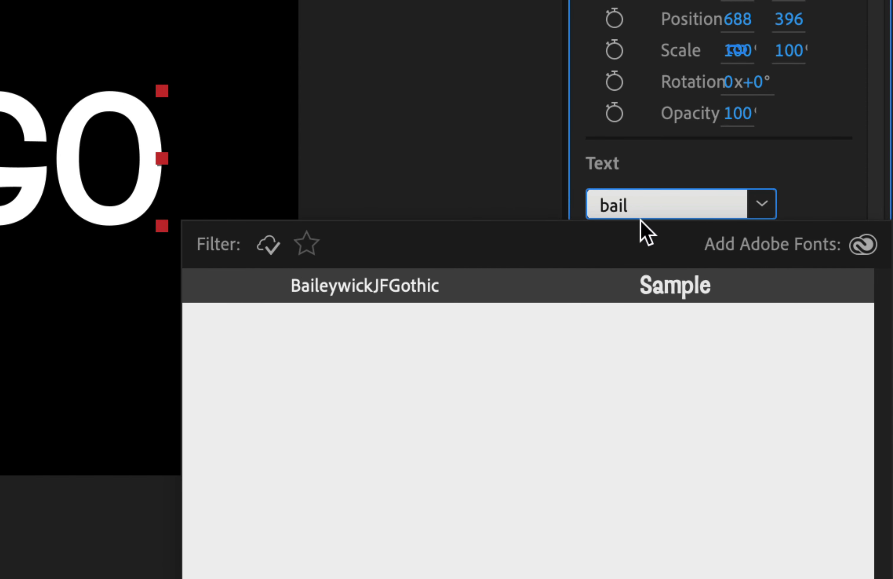
pyautogui.click(439, 293)
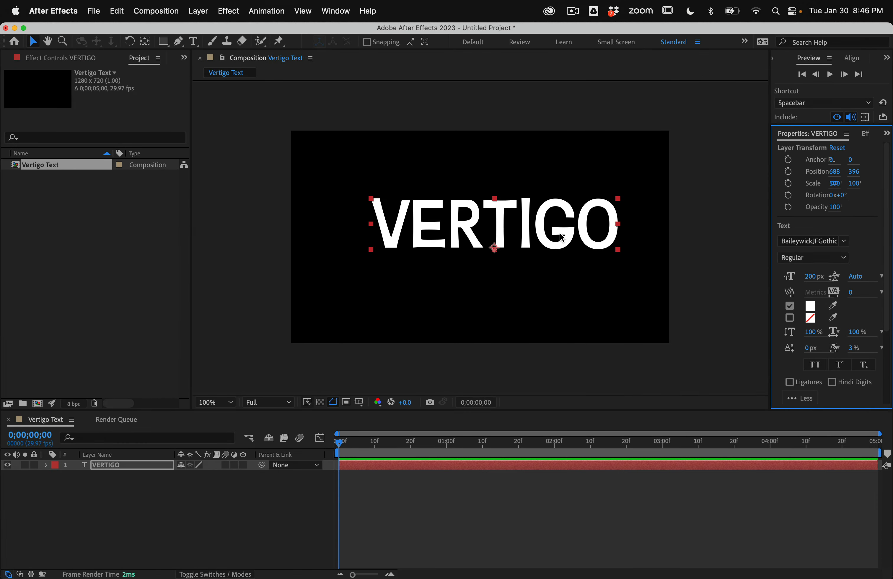
# - Set the VERTIGO text's font size to 150 px and move the layer slightly down and to the left, to about 672, 418
pyautogui.click(4, 179)
pyautogui.click(814, 277)
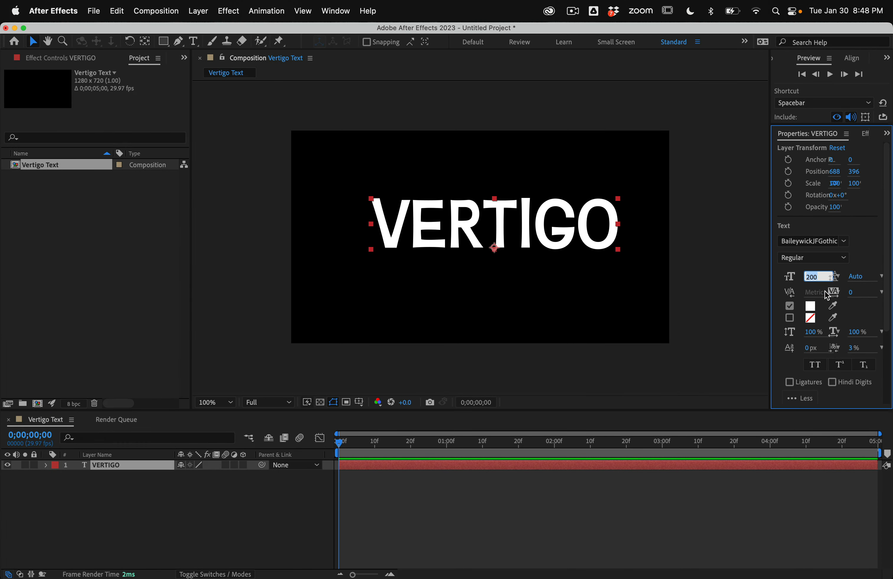
pyautogui.write('150')
pyautogui.press('Return')
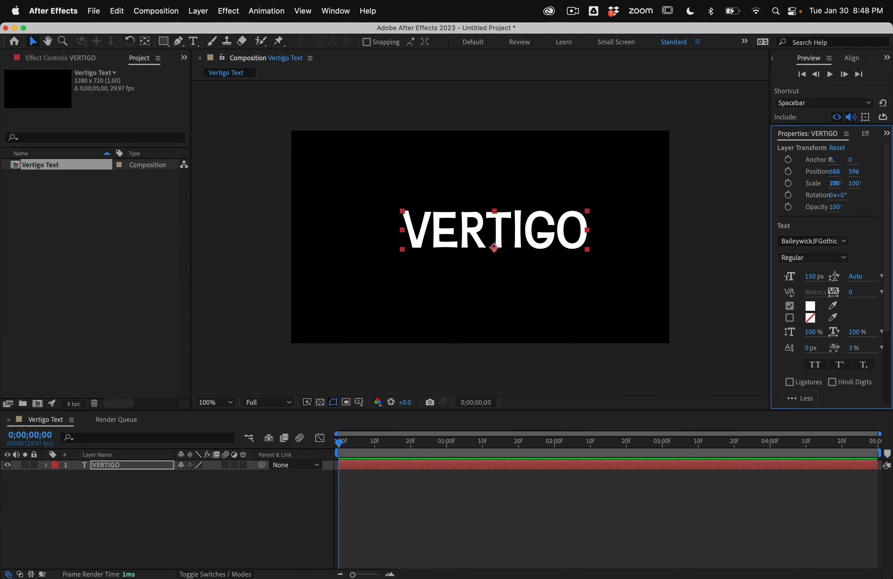
pyautogui.moveTo(517, 237); pyautogui.dragTo(512, 244)
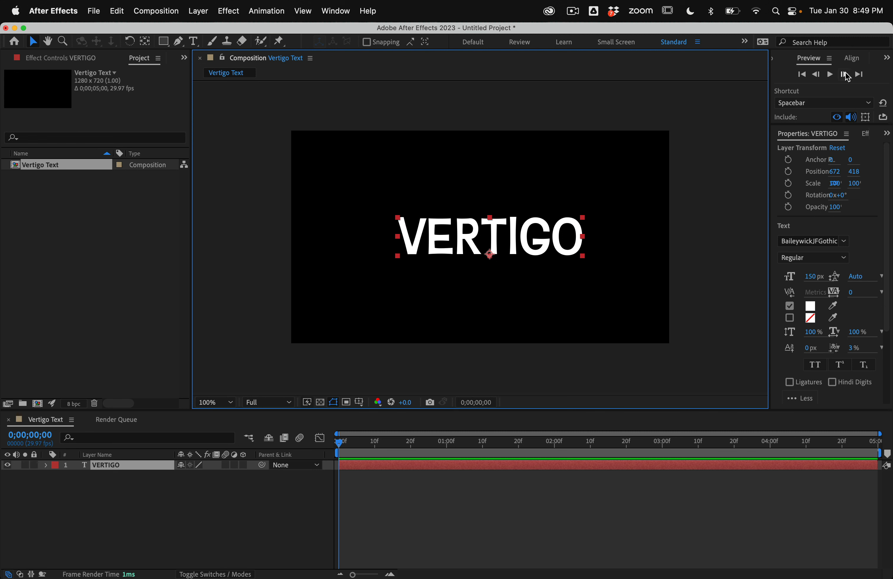
# - Bring up the Align options for layers, hiding them once and showing them again
pyautogui.click(853, 60)
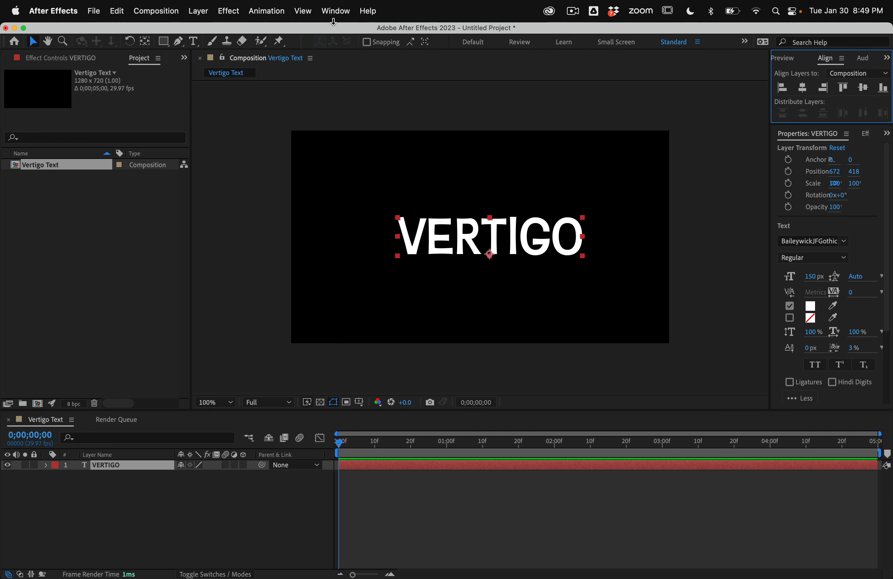
pyautogui.click(334, 11)
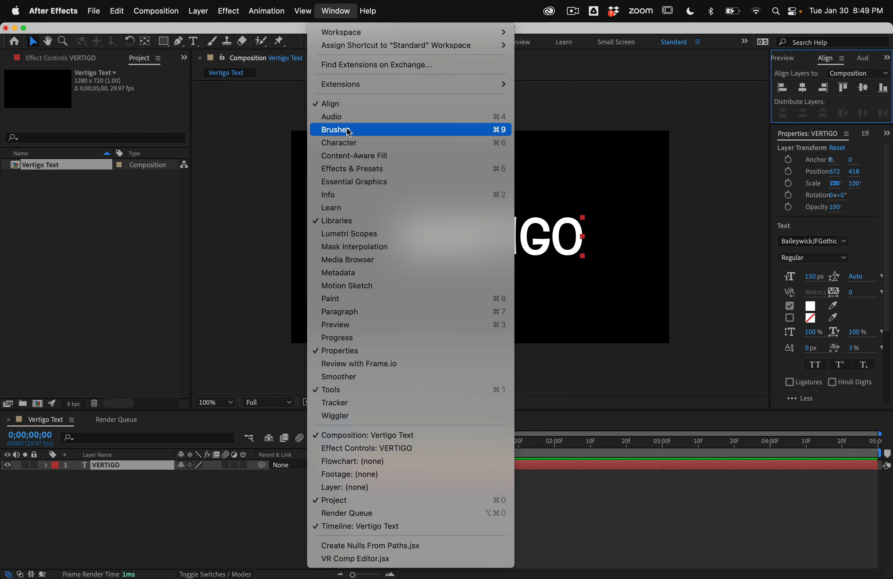
pyautogui.click(353, 103)
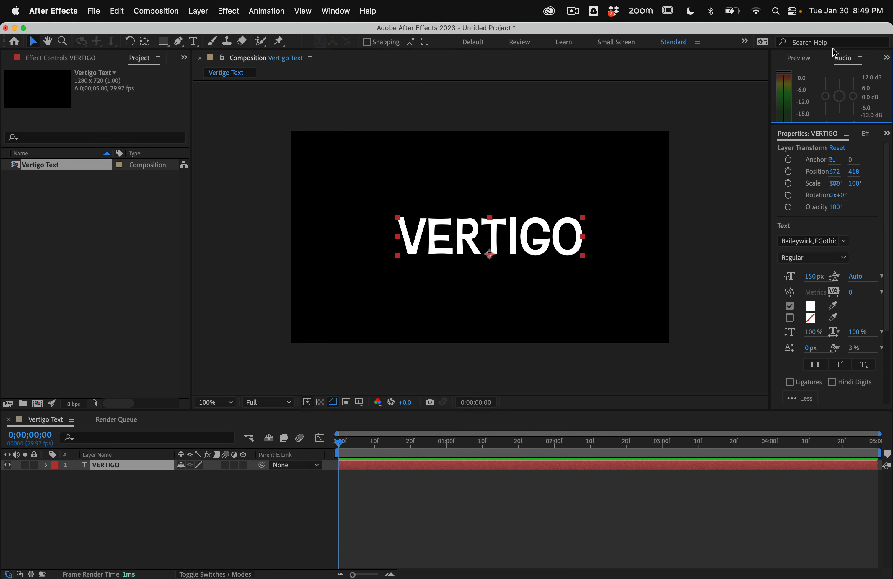
pyautogui.click(342, 7)
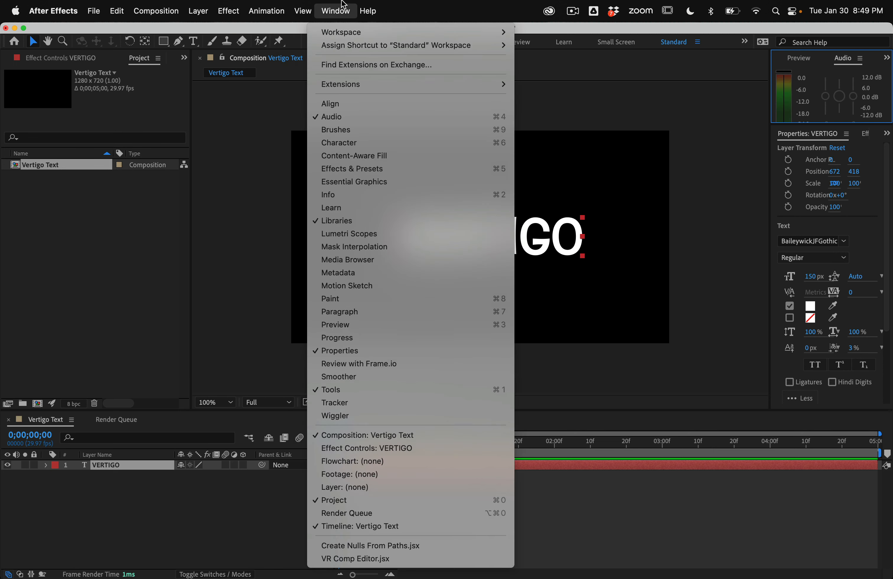
pyautogui.click(358, 108)
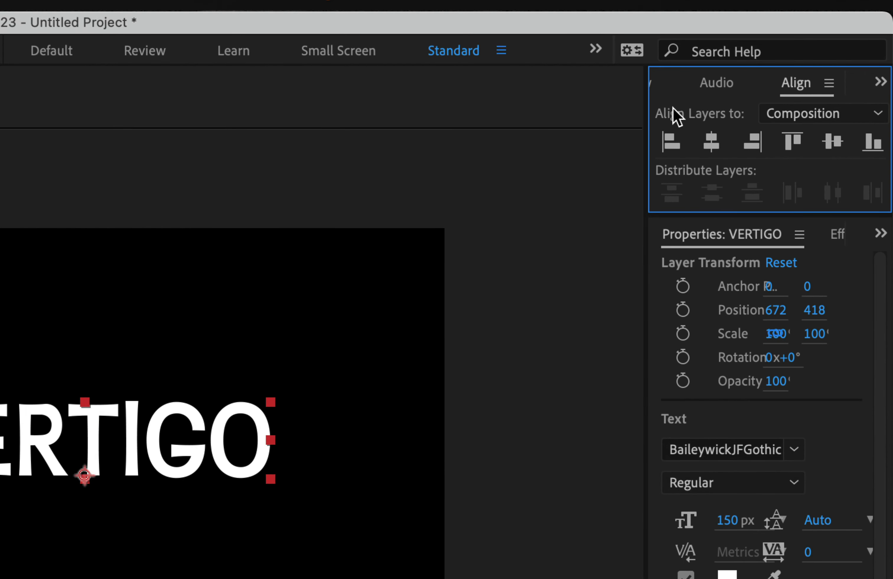
# - Align the VERTIGO layer to the Composition, centred both horizontally and vertically
pyautogui.click(828, 84)
pyautogui.click(828, 86)
pyautogui.click(837, 114)
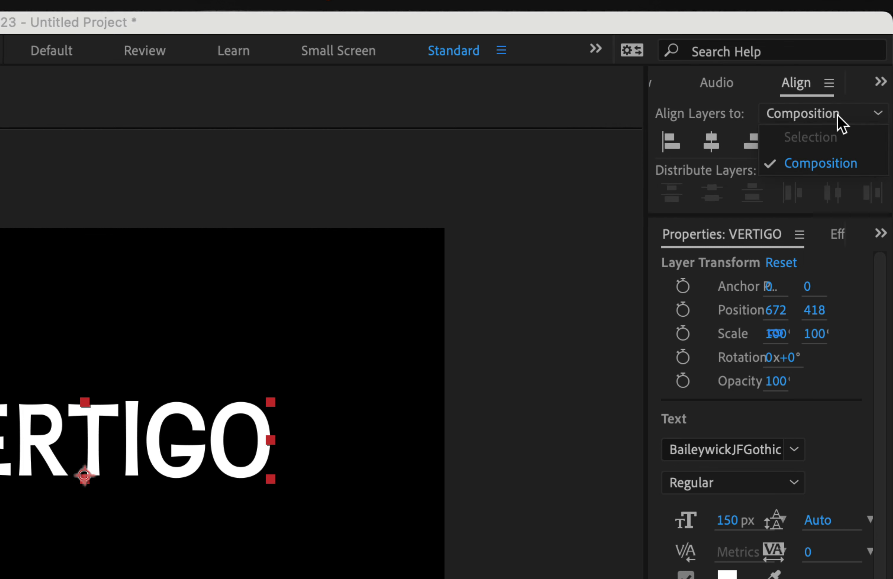
pyautogui.click(800, 163)
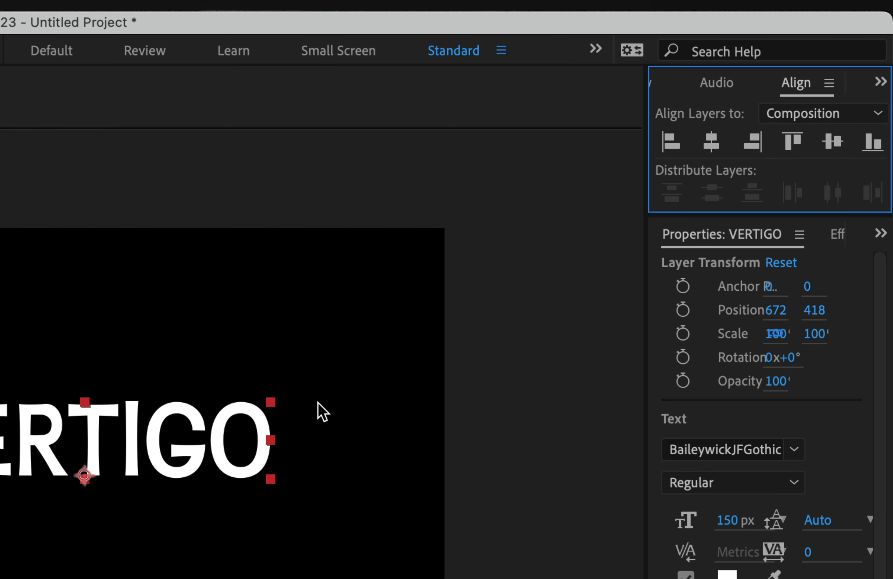
pyautogui.click(711, 142)
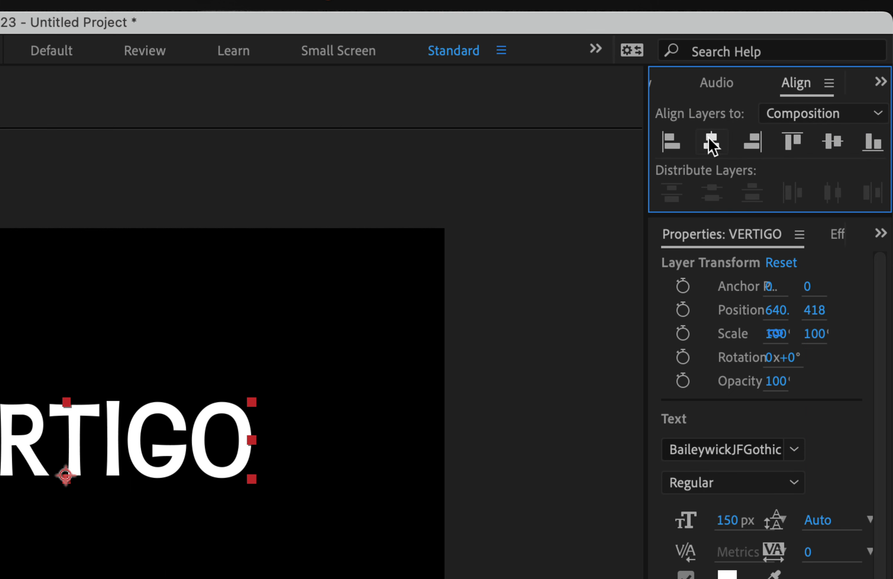
pyautogui.click(833, 141)
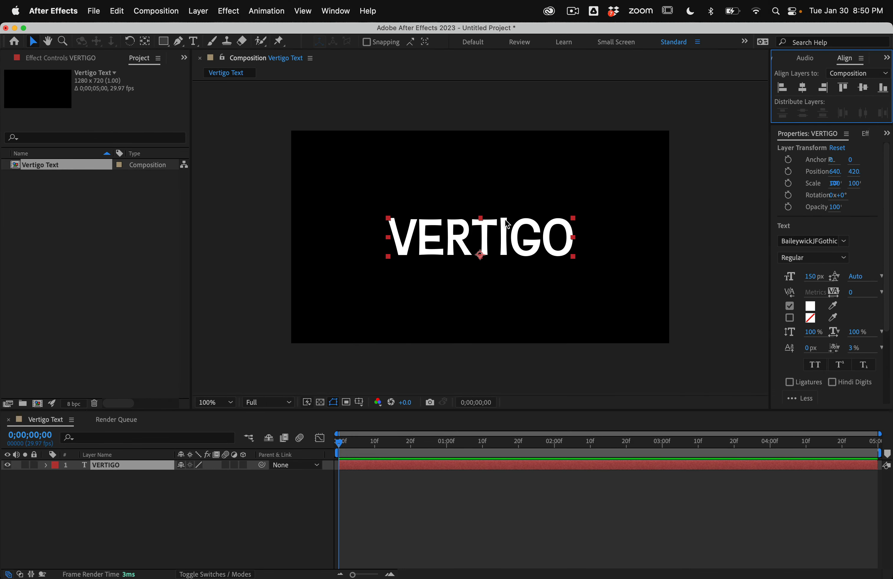
# - Apply the Center Spiral preset from the Text > Animate In animation presets to the VERTIGO layer
pyautogui.click(715, 277)
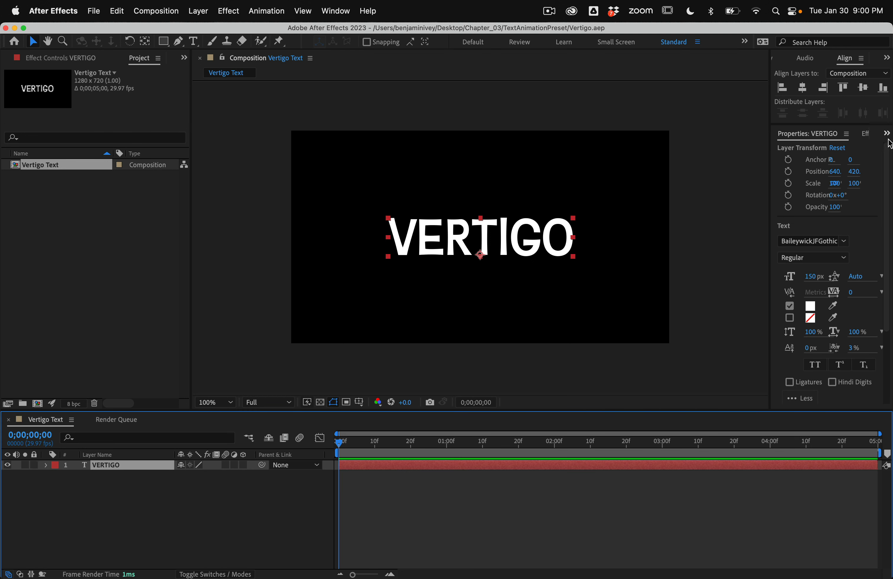
pyautogui.click(887, 134)
pyautogui.click(850, 156)
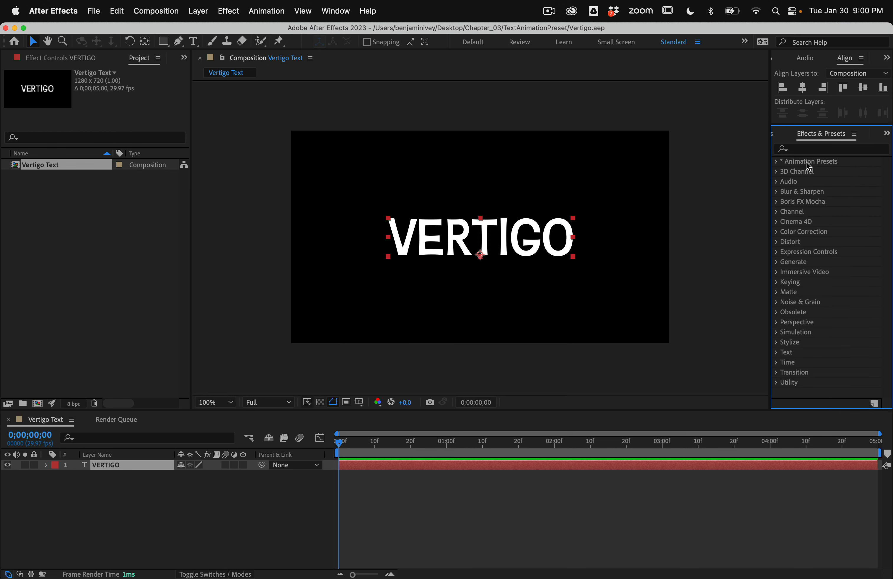
pyautogui.click(776, 161)
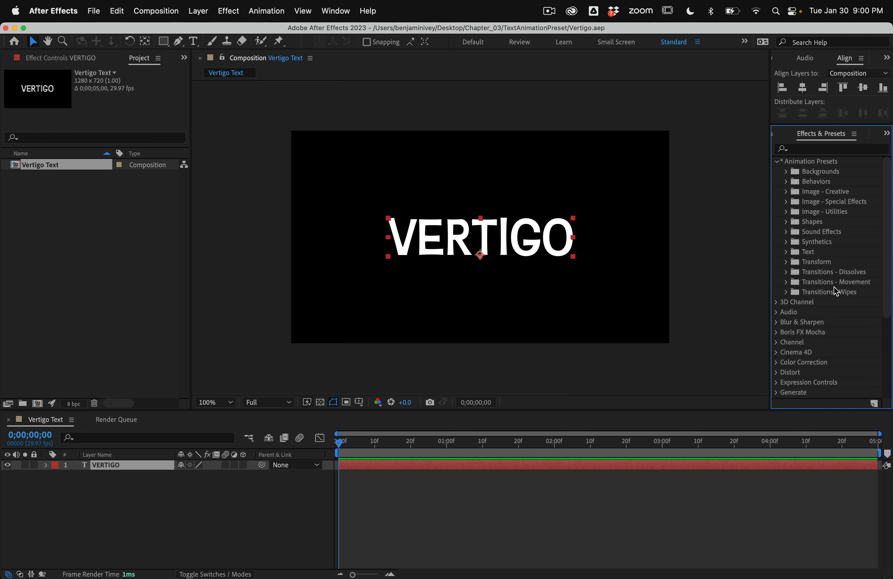
pyautogui.click(785, 252)
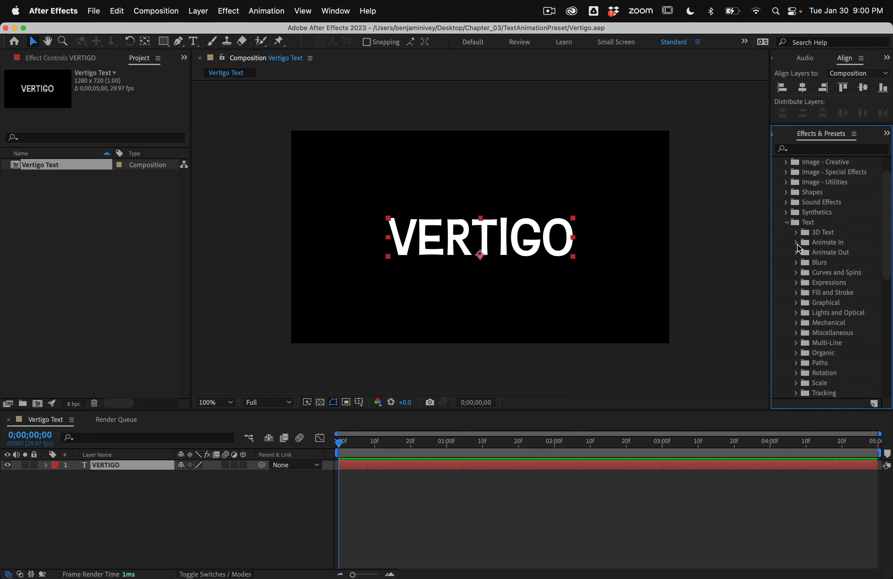
pyautogui.click(797, 244)
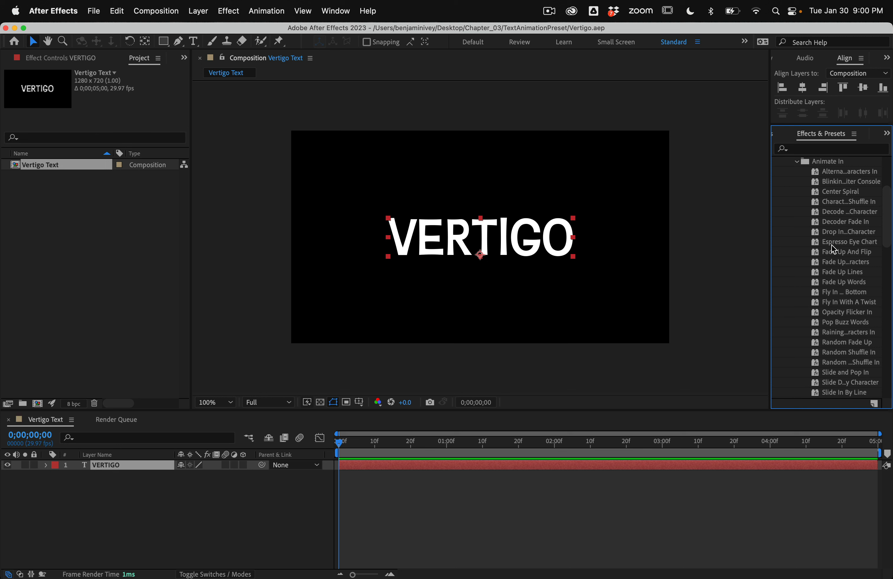
pyautogui.click(830, 192)
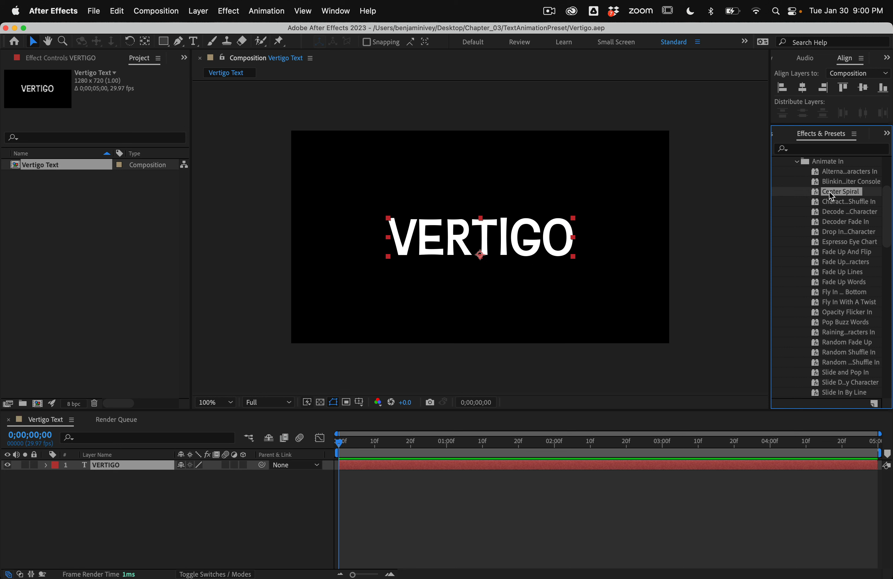
pyautogui.moveTo(816, 192); pyautogui.dragTo(602, 462)
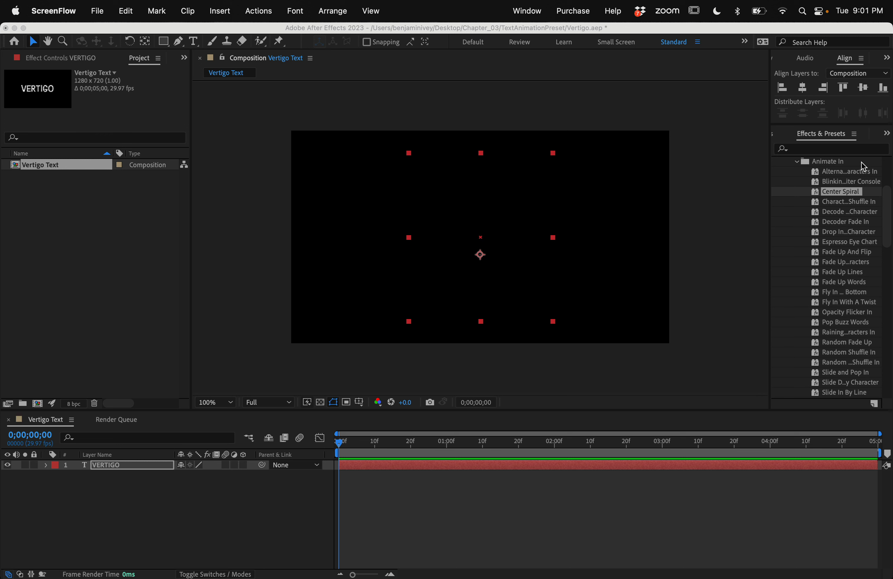
# - Bring up the Preview controls, play the VERTIGO spiral animation, stop it and deselect the layer
pyautogui.click(885, 59)
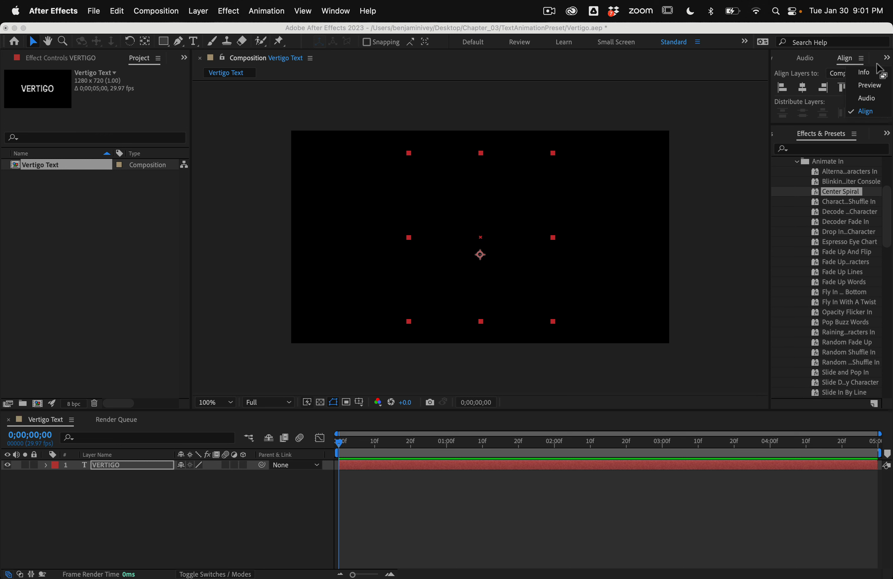
pyautogui.click(869, 85)
pyautogui.click(829, 75)
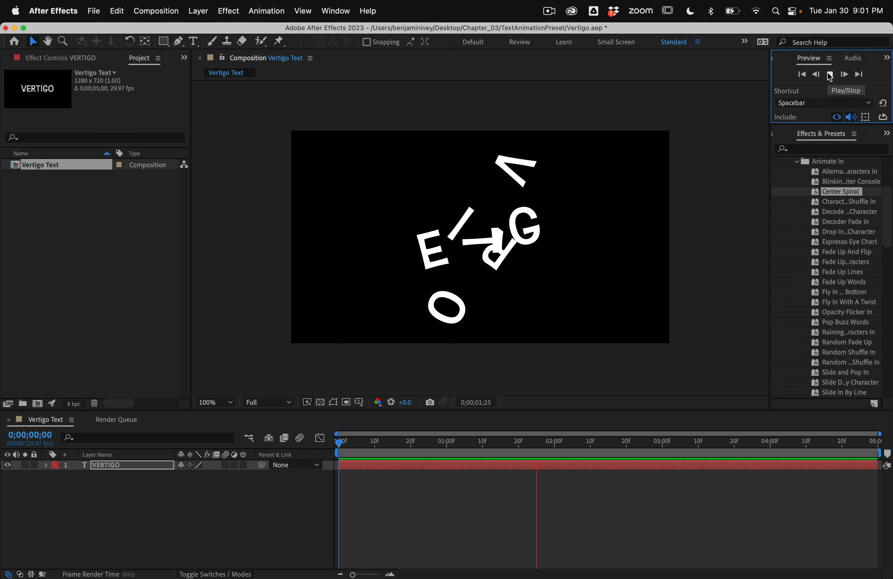
pyautogui.click(830, 75)
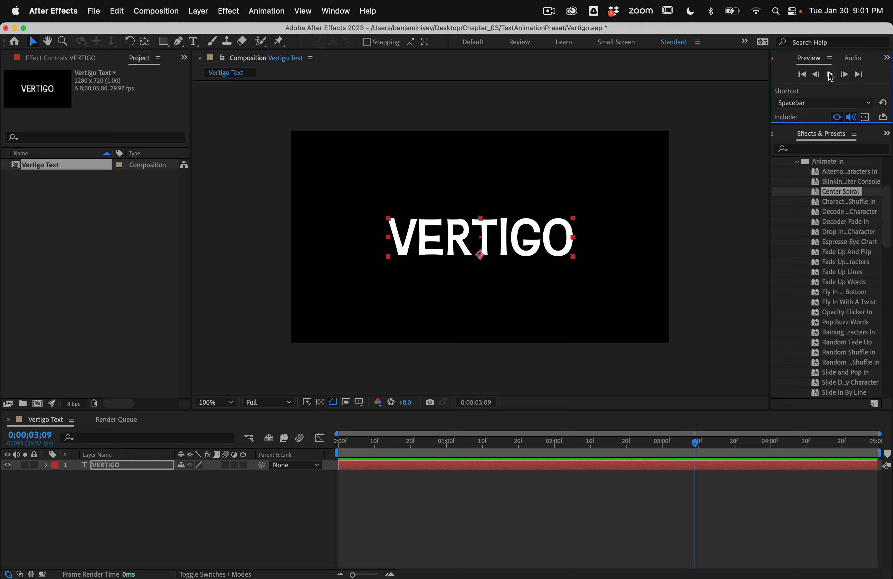
pyautogui.click(635, 332)
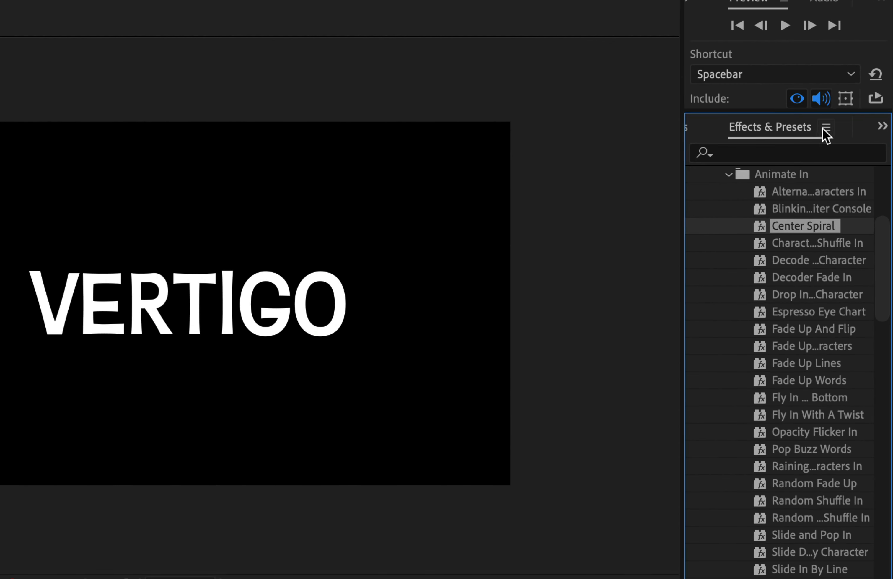
# - Browse the animation presets in Adobe Bridge and open the Animate In folder inside Text
pyautogui.click(825, 128)
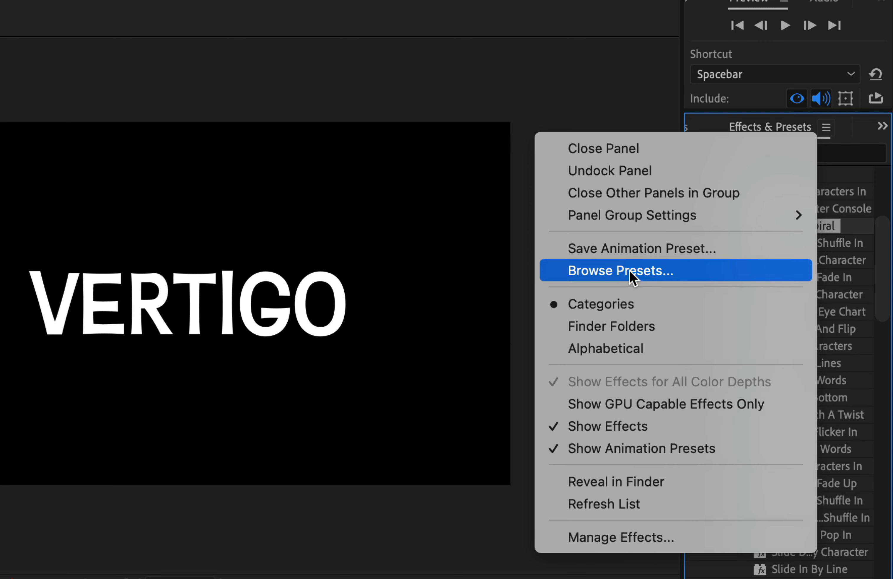
pyautogui.click(629, 271)
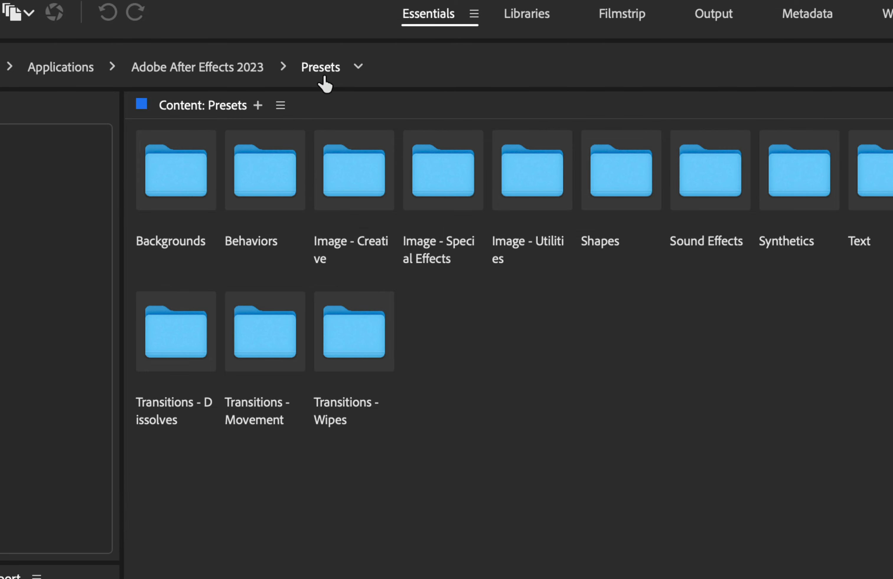
pyautogui.click(889, 189)
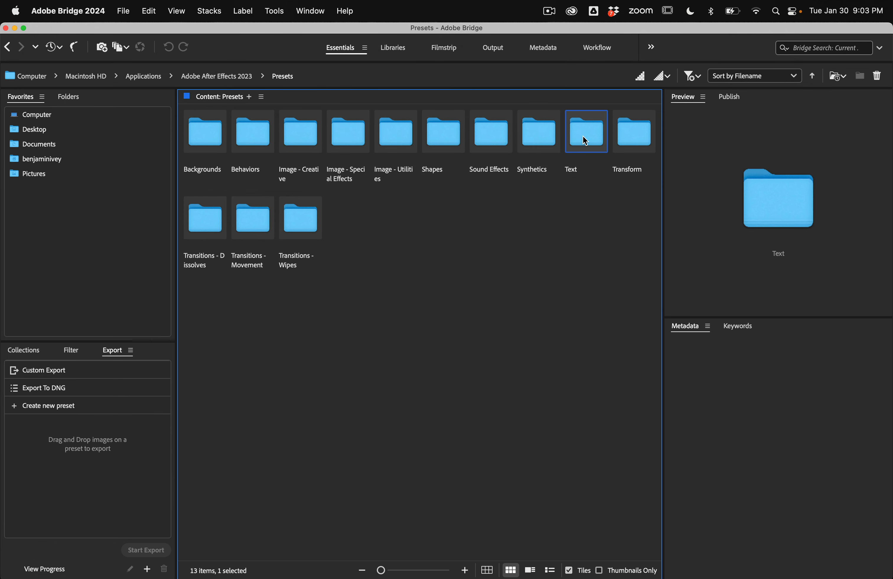
pyautogui.doubleClick(585, 141)
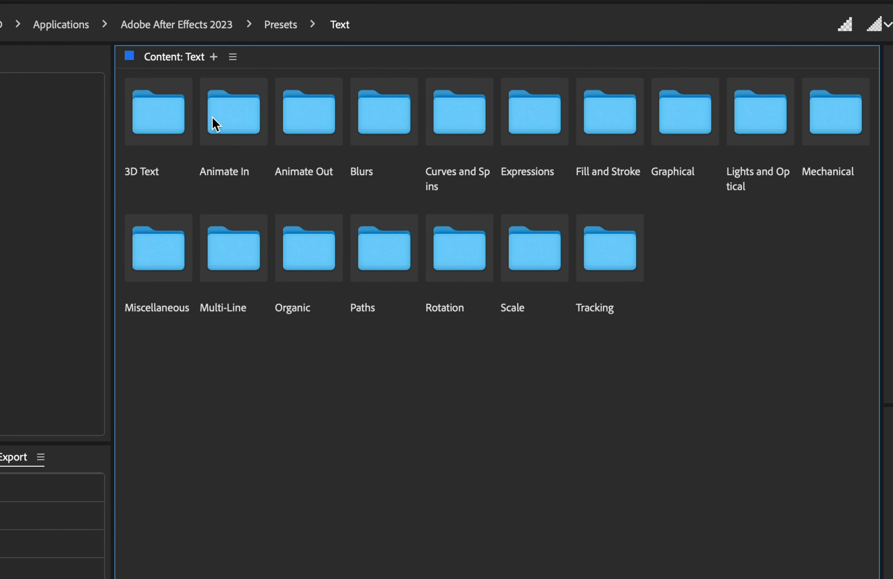
pyautogui.doubleClick(219, 110)
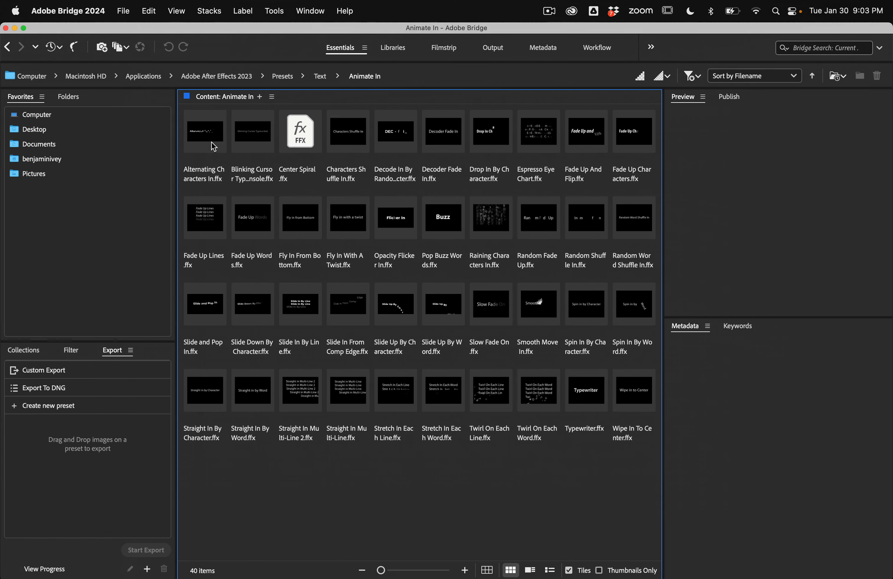
# - Preview the Alternating Characters In, Raining Characters In, Drop In By Character and Slide Up By Character presets
pyautogui.click(170, 124)
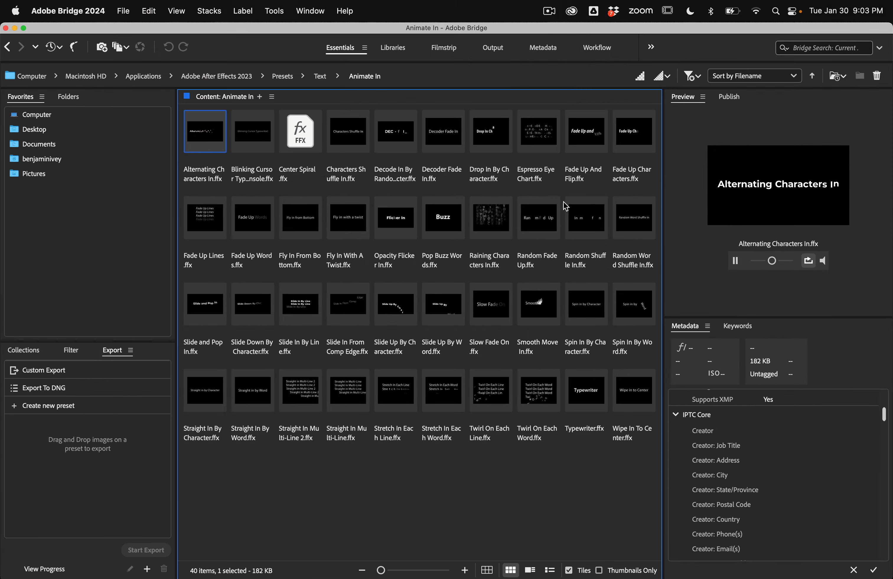
pyautogui.click(195, 224)
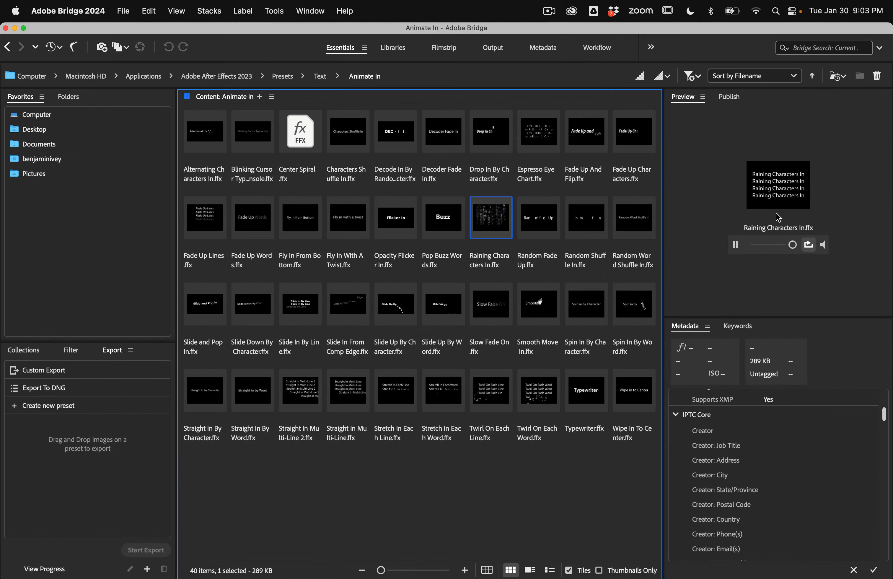
pyautogui.click(493, 131)
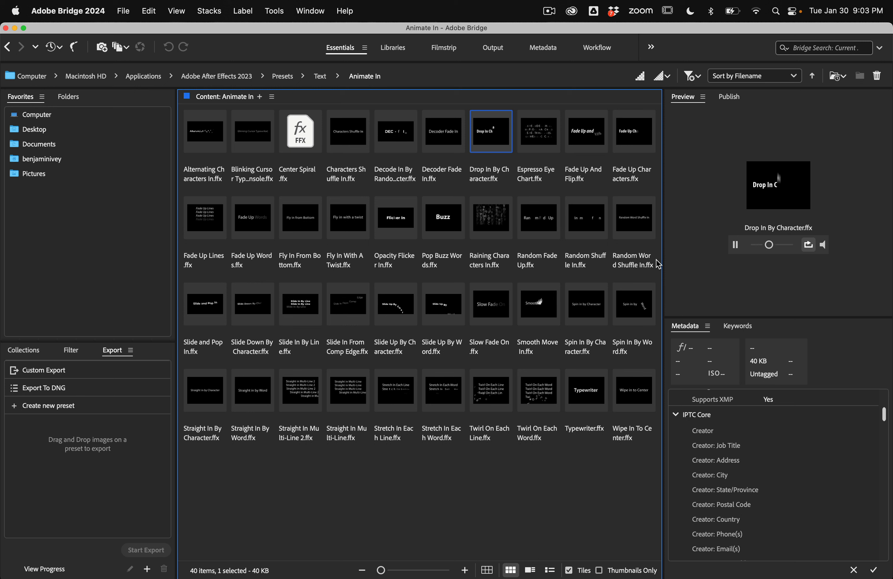
pyautogui.click(406, 320)
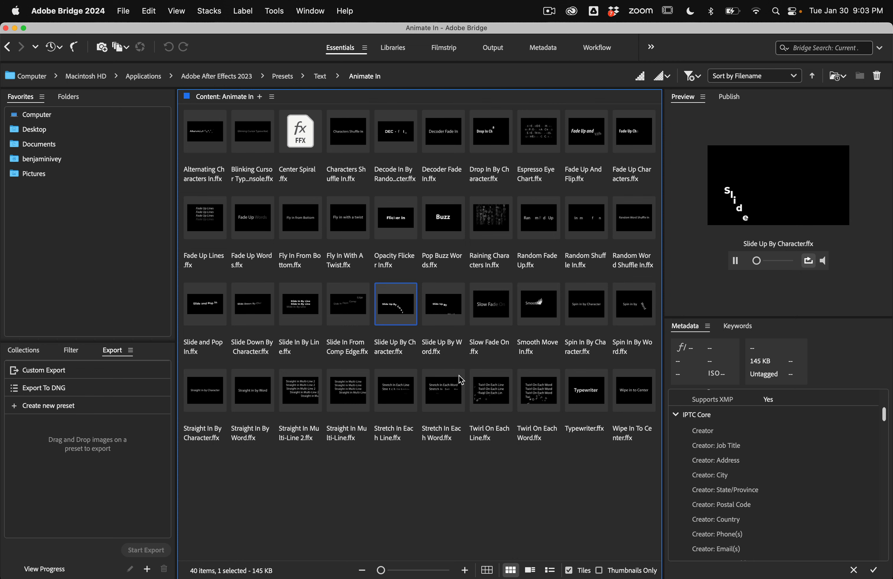
# - Switch to After Effects and expand the VERTIGO layer's Text properties down to the Spiral animator's Range Selector 1
pyautogui.moveTo(511, 570)
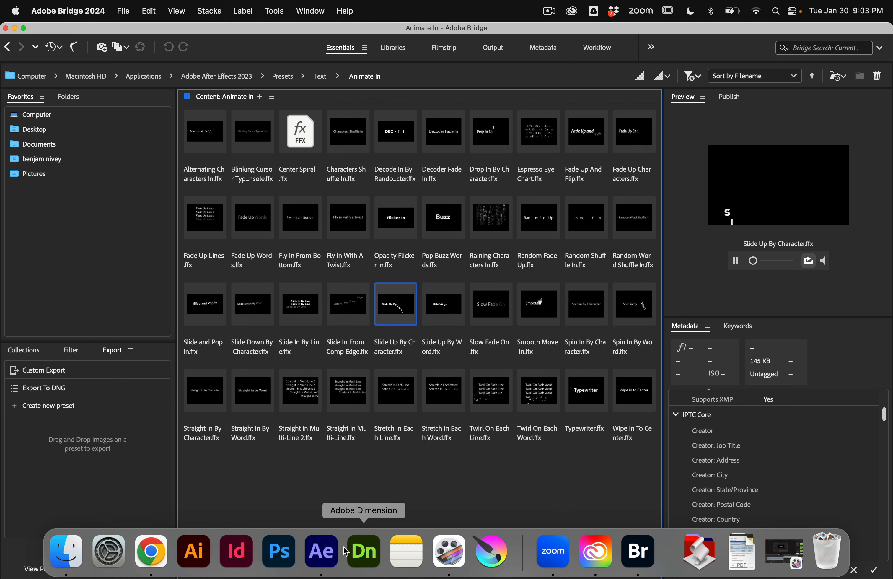
pyautogui.click(321, 551)
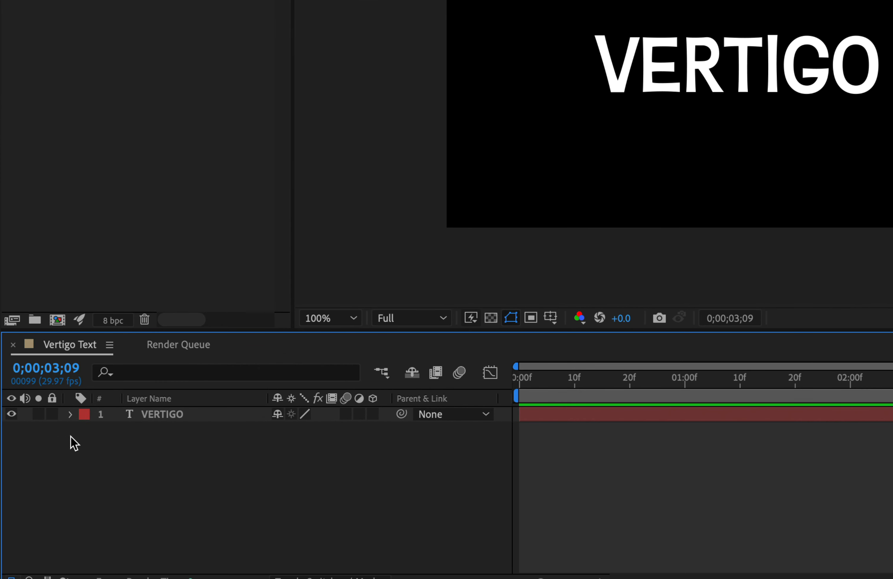
pyautogui.click(71, 414)
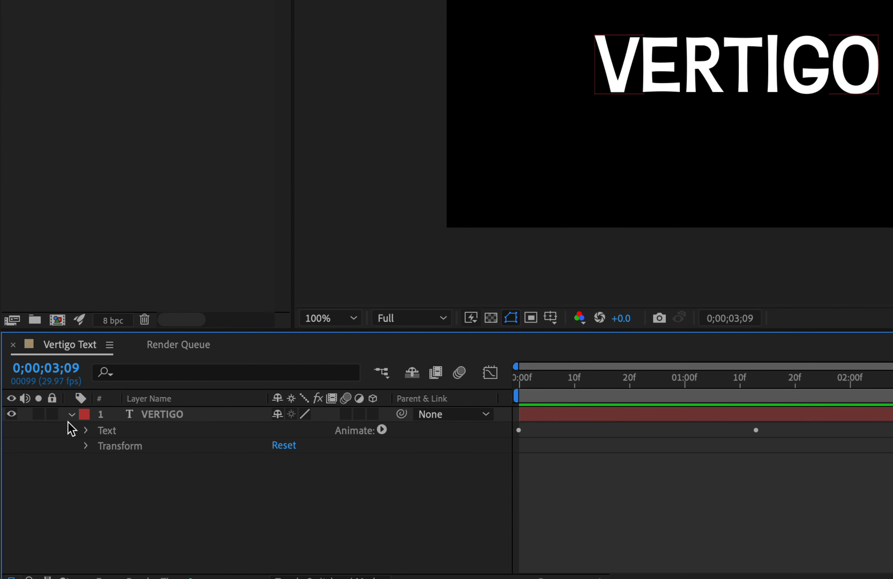
pyautogui.click(86, 430)
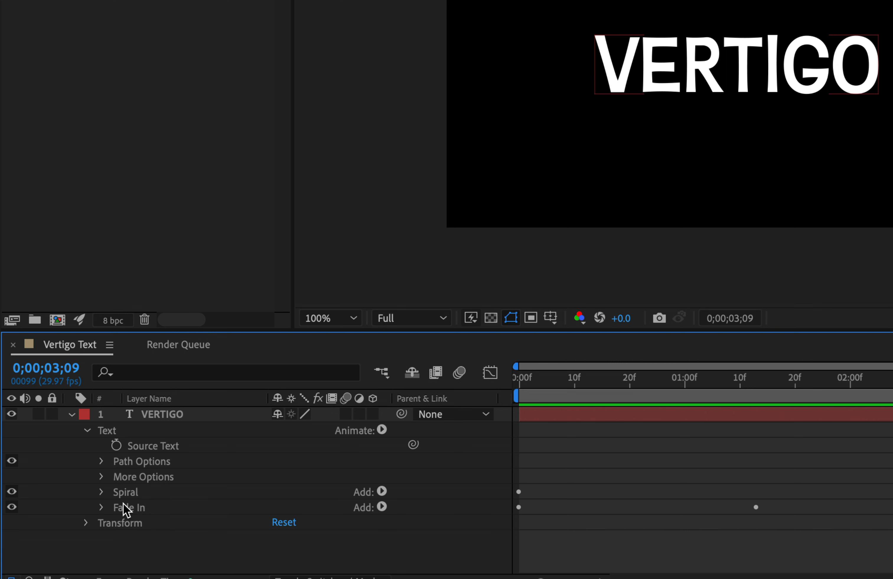
pyautogui.click(102, 492)
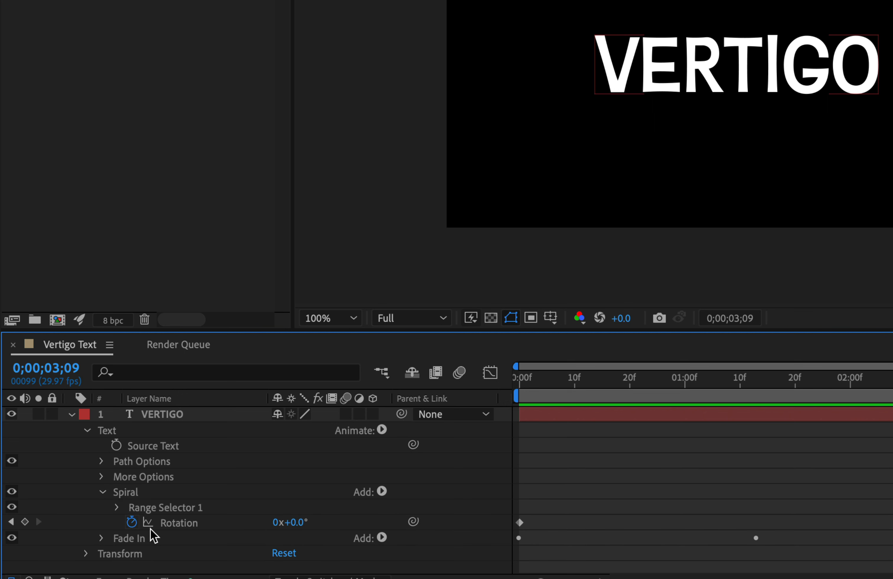
pyautogui.click(117, 508)
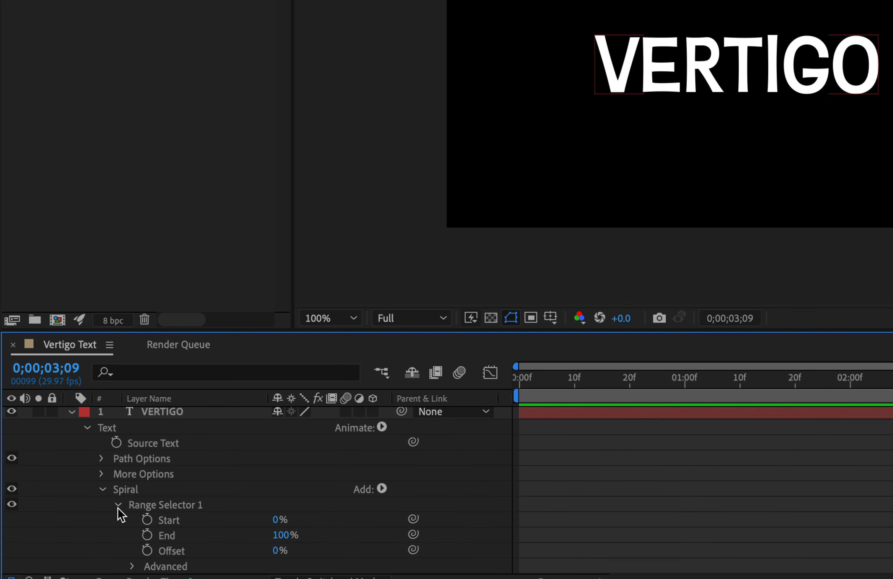
pyautogui.scroll(-2, 192, 528)
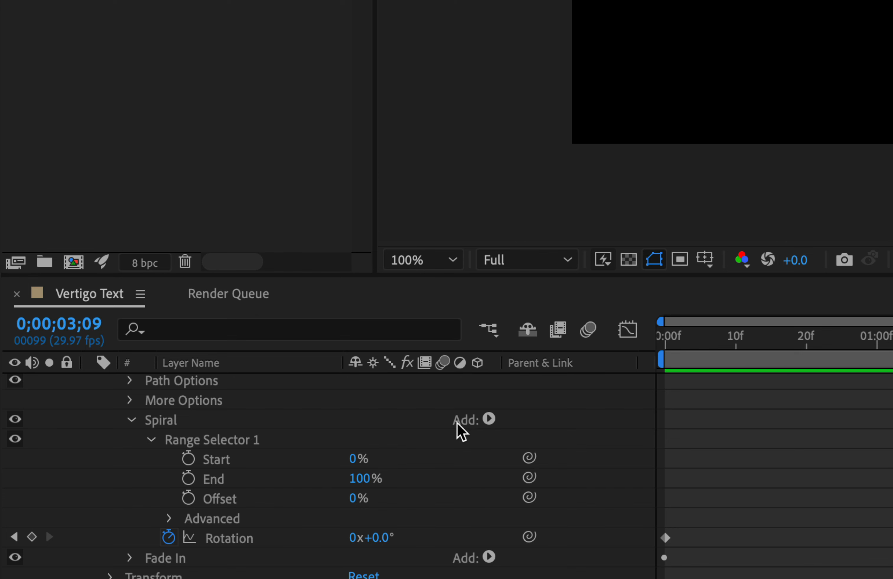
# - Add a Scale property to the Spiral text animator of the VERTIGO layer
pyautogui.click(488, 418)
pyautogui.moveTo(500, 421)
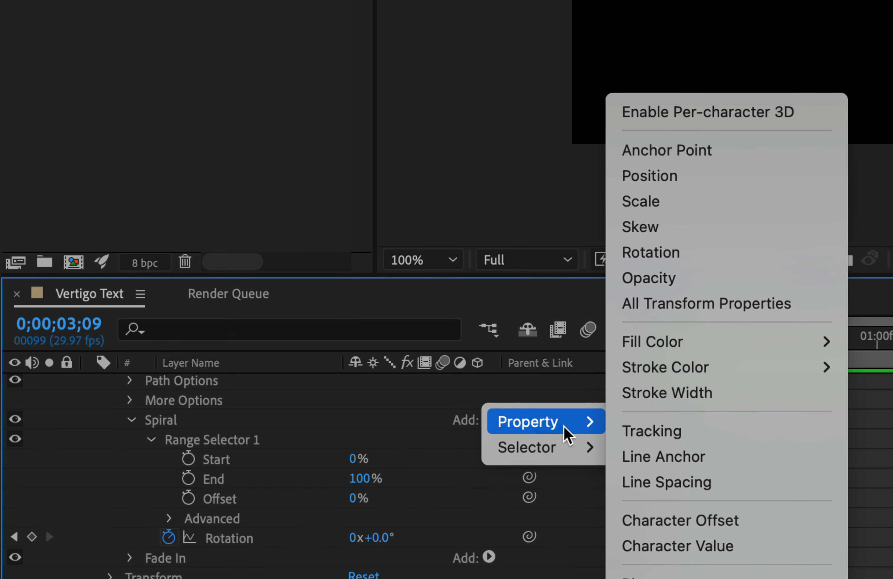
pyautogui.click(695, 203)
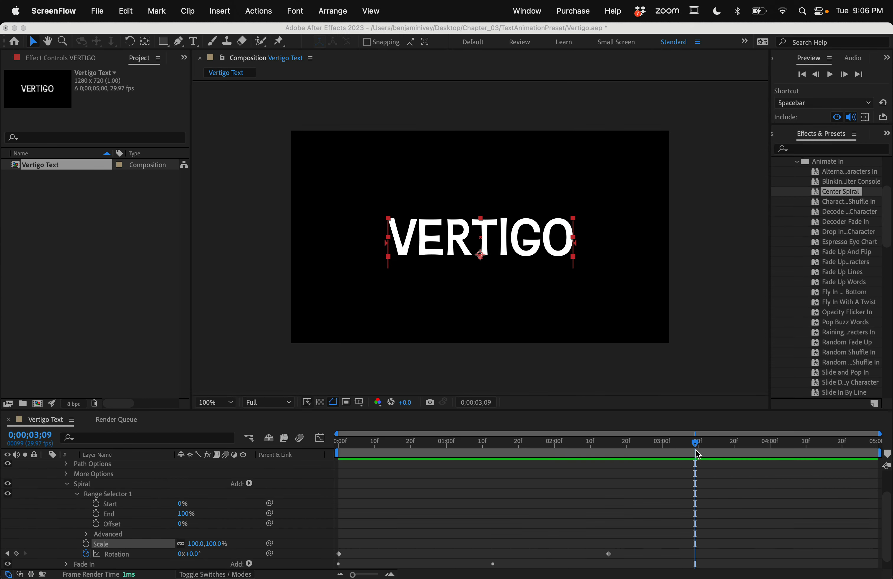
# - Set a Scale keyframe for the Spiral animator at 0;00;00;00 with a value of 503%
pyautogui.click(696, 446)
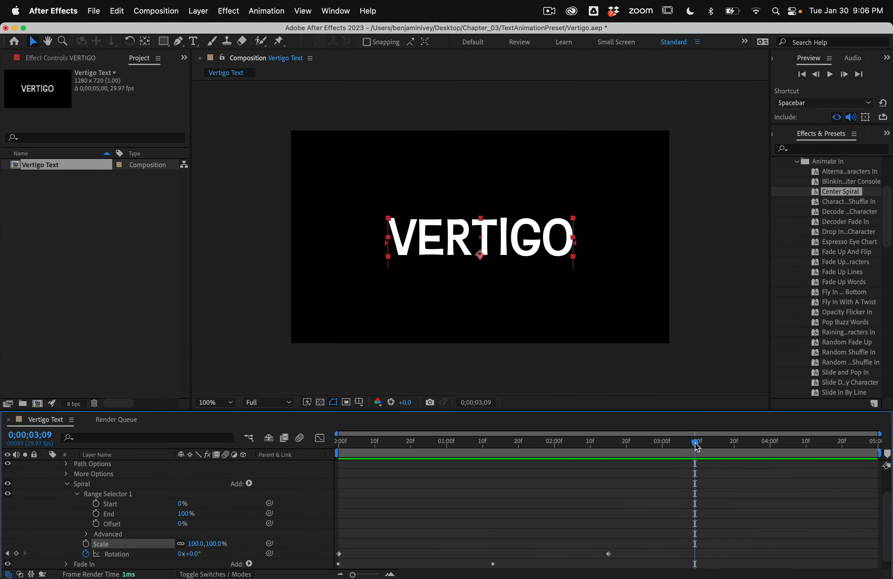
pyautogui.moveTo(696, 444); pyautogui.dragTo(324, 444)
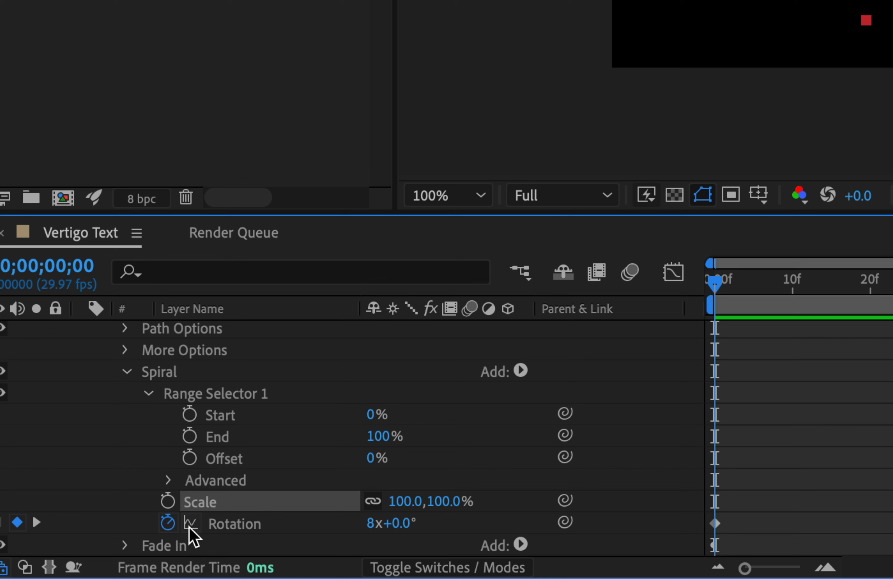
pyautogui.click(168, 501)
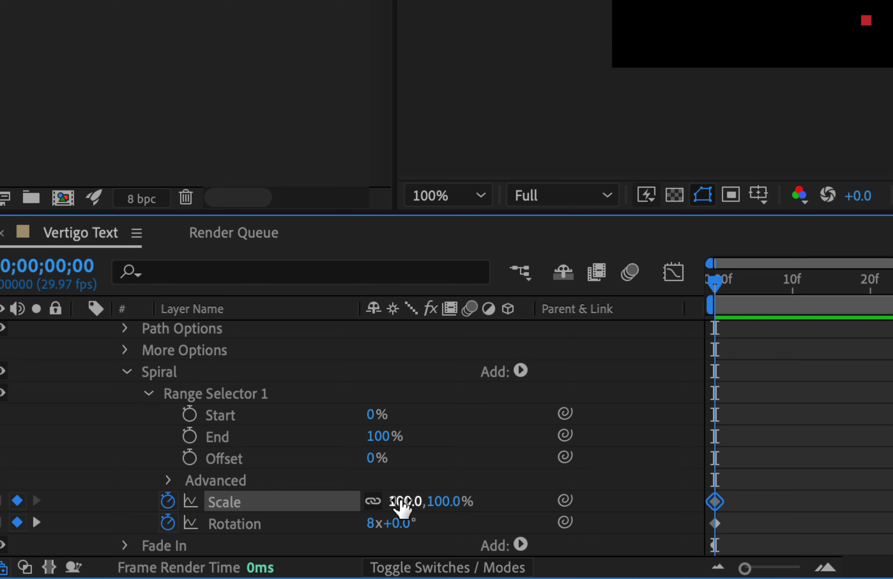
pyautogui.moveTo(402, 501); pyautogui.dragTo(471, 505)
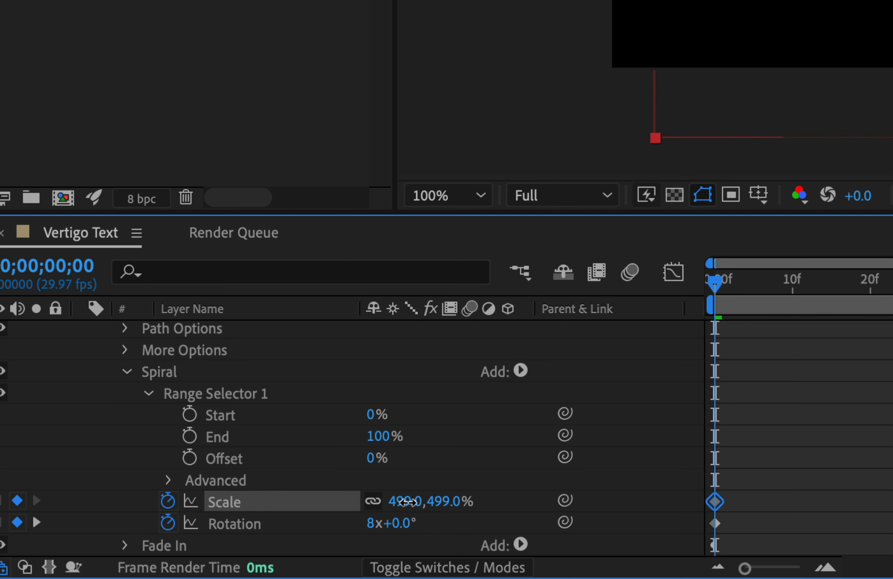
pyautogui.moveTo(411, 501); pyautogui.dragTo(412, 501)
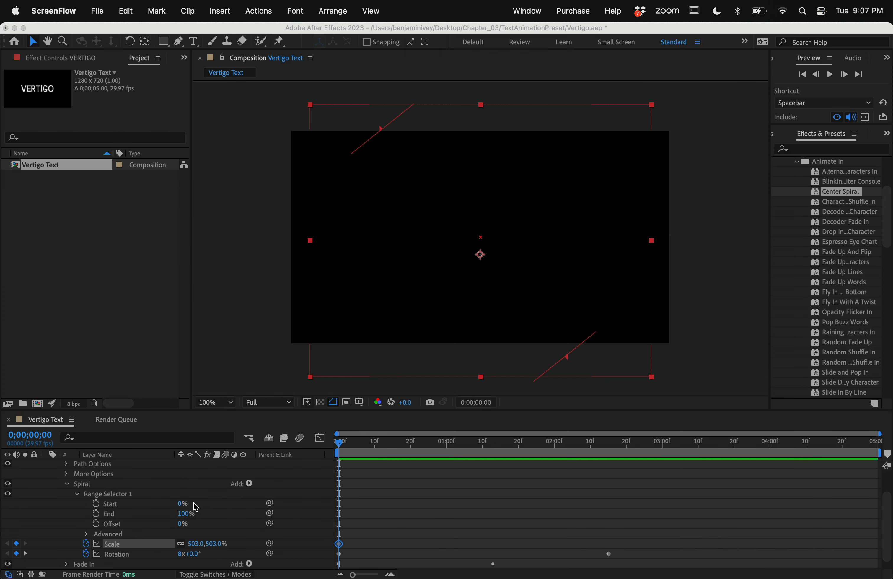
# - Set a second Scale keyframe for the Spiral animator at 0;00;04;00 with a value of 100%
pyautogui.click(340, 445)
pyautogui.press('space')
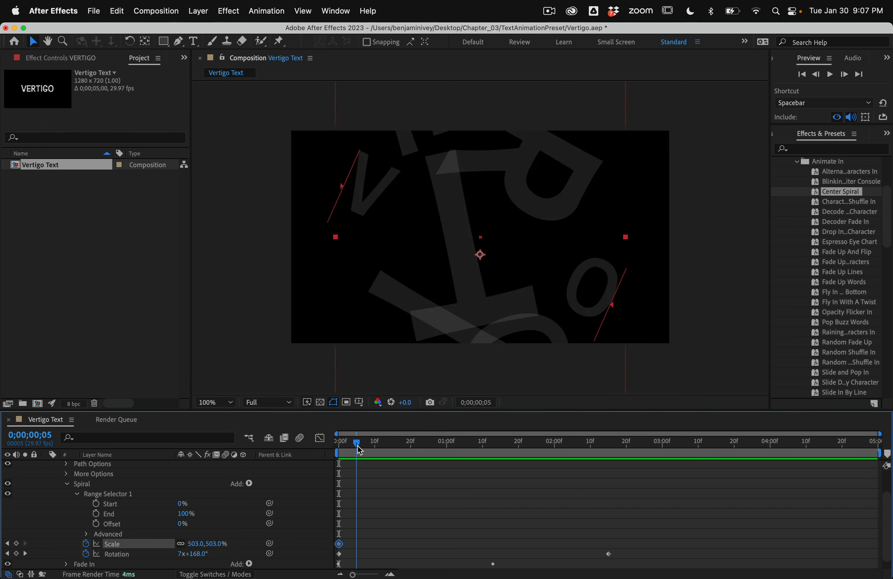
pyautogui.moveTo(562, 461); pyautogui.dragTo(770, 460)
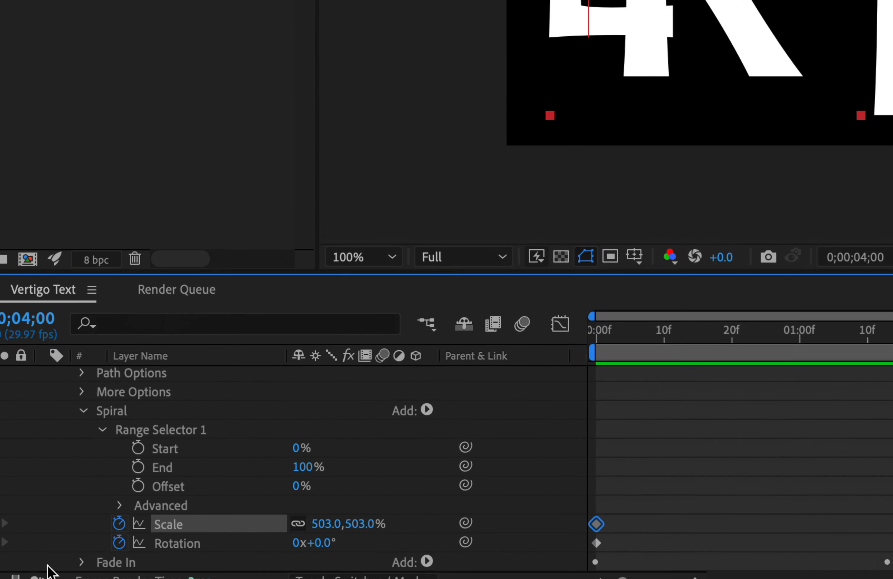
pyautogui.click(199, 543)
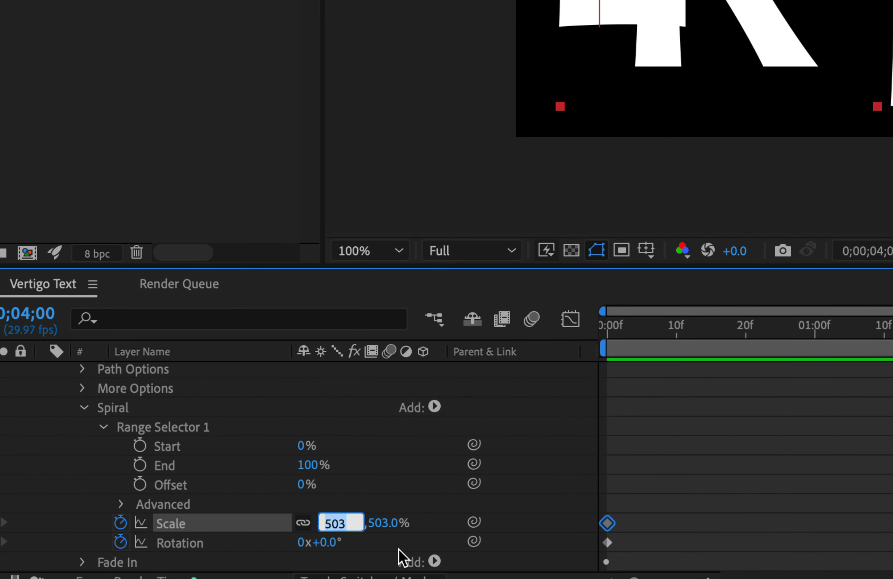
pyautogui.write('100')
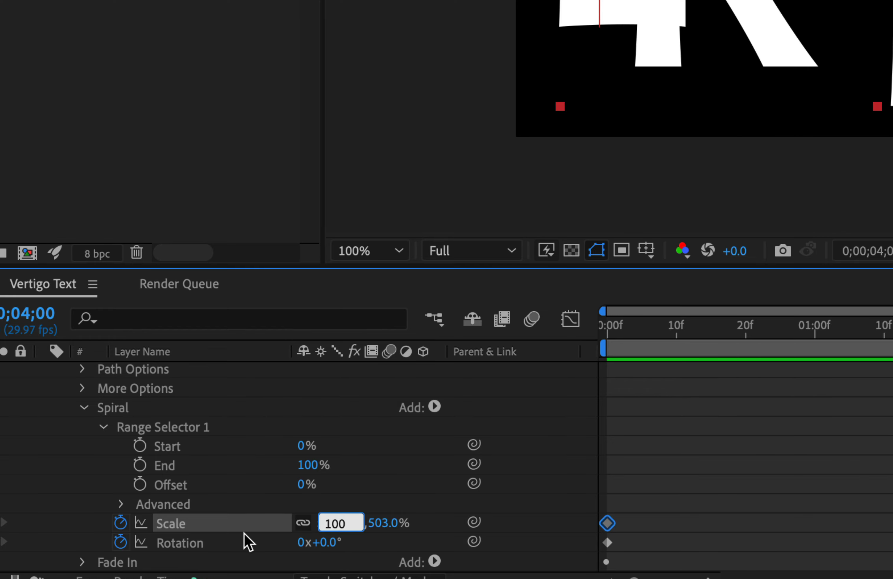
pyautogui.press('Tab')
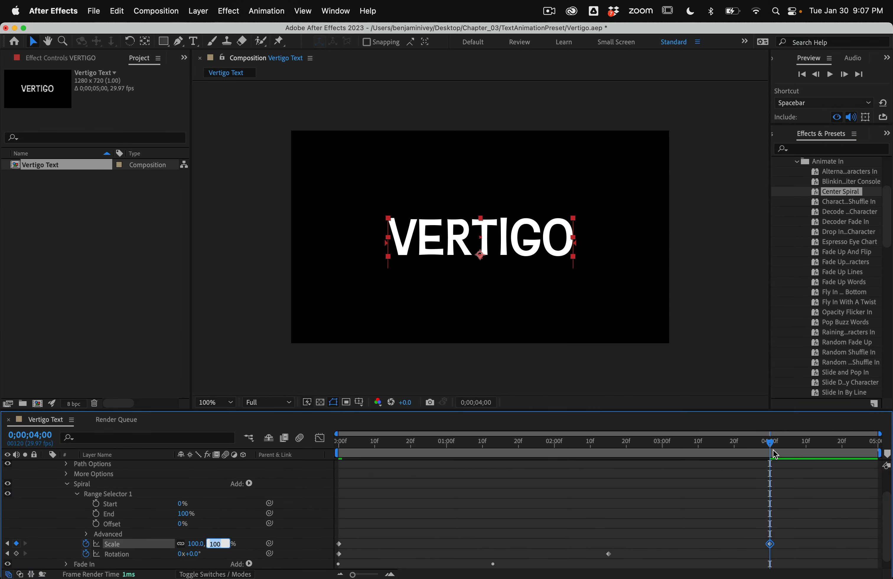
# - Move the Spiral animator's last Rotation keyframe to 0;00;04;00, aligning it with the ending Scale keyframe
pyautogui.moveTo(773, 449)
pyautogui.mouseDown()
pyautogui.moveTo(336, 443)
pyautogui.moveTo(574, 444)
pyautogui.moveTo(564, 452)
pyautogui.moveTo(777, 441)
pyautogui.mouseUp()
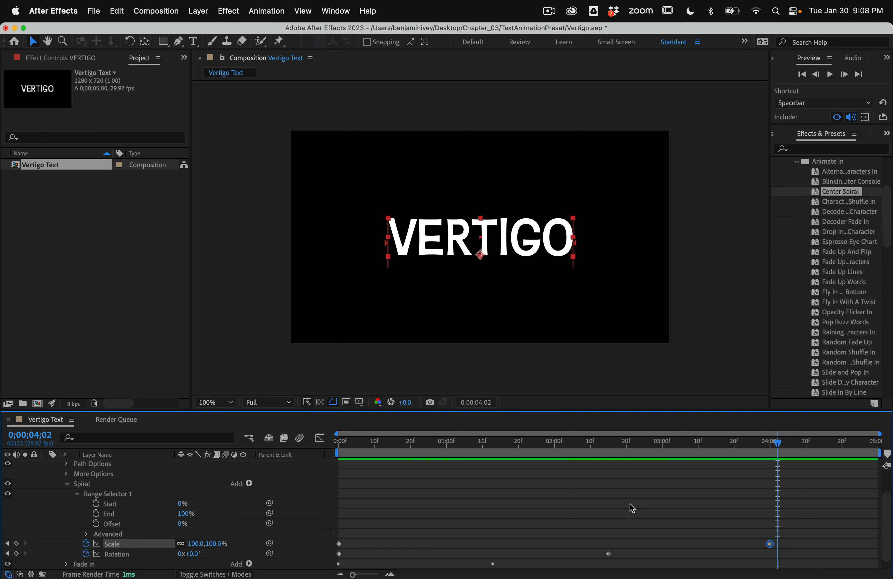
pyautogui.moveTo(776, 447)
pyautogui.mouseDown()
pyautogui.moveTo(615, 444)
pyautogui.moveTo(782, 446)
pyautogui.moveTo(770, 445)
pyautogui.mouseUp()
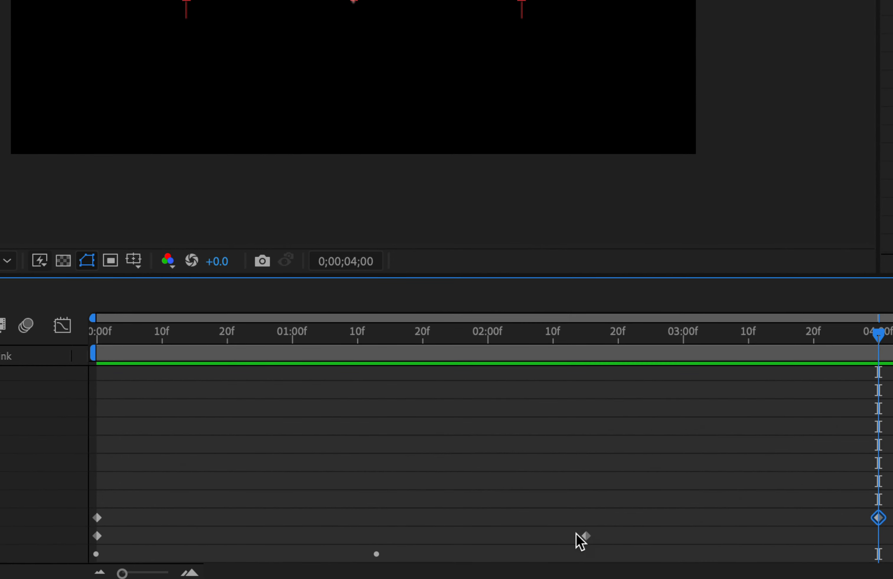
pyautogui.moveTo(587, 542)
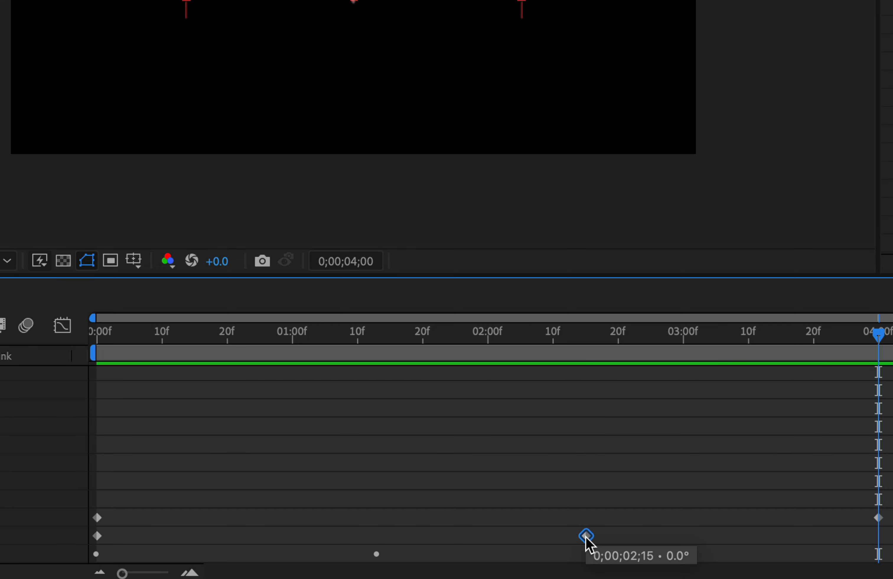
pyautogui.moveTo(586, 535); pyautogui.dragTo(730, 534)
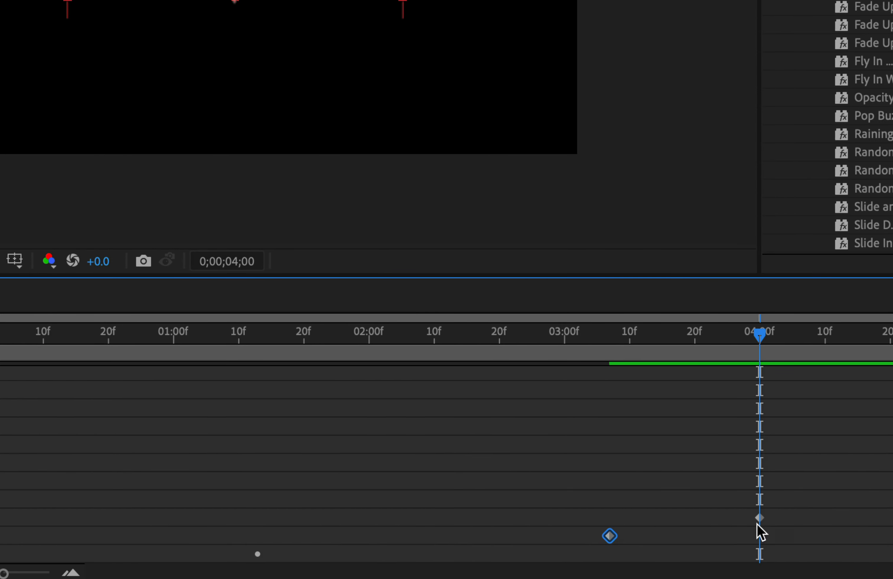
pyautogui.moveTo(606, 537); pyautogui.dragTo(757, 540)
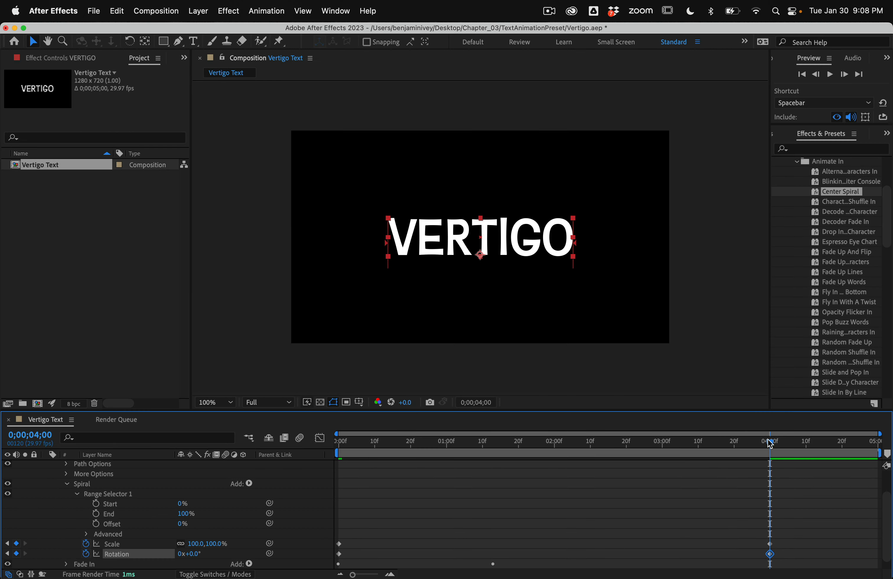
# - Apply Easy Ease to all four Scale and Rotation keyframes of the Spiral animator and scrub through the ending
pyautogui.moveTo(768, 441)
pyautogui.mouseDown()
pyautogui.moveTo(566, 439)
pyautogui.moveTo(772, 441)
pyautogui.mouseUp()
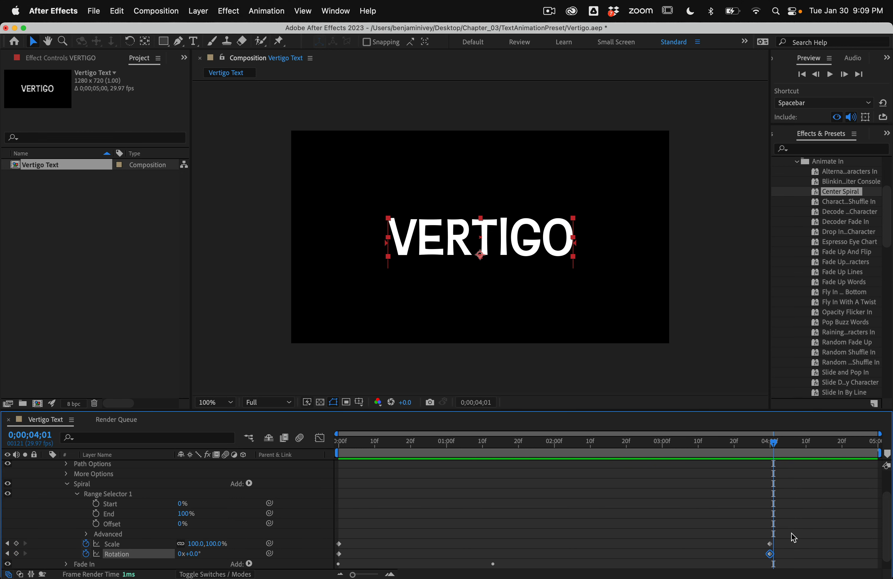
pyautogui.moveTo(784, 535); pyautogui.dragTo(334, 554)
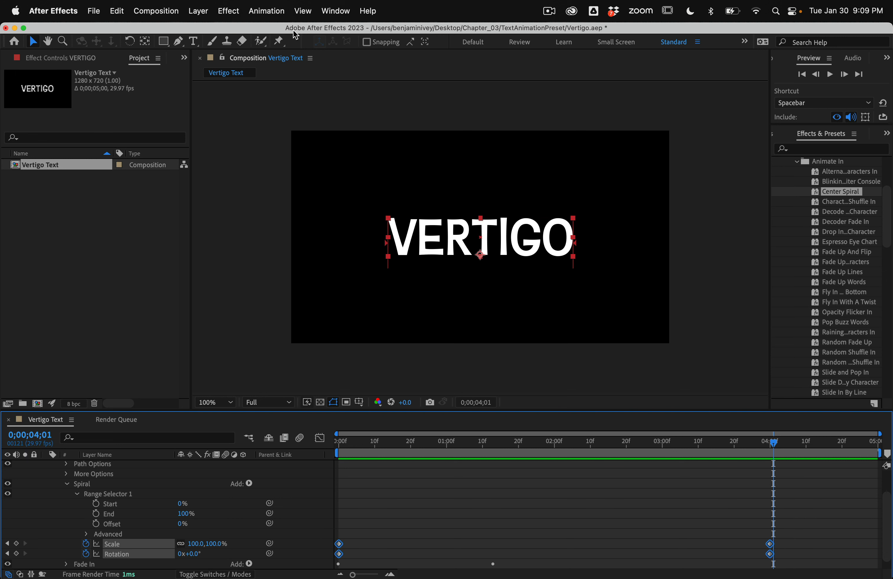
pyautogui.click(270, 16)
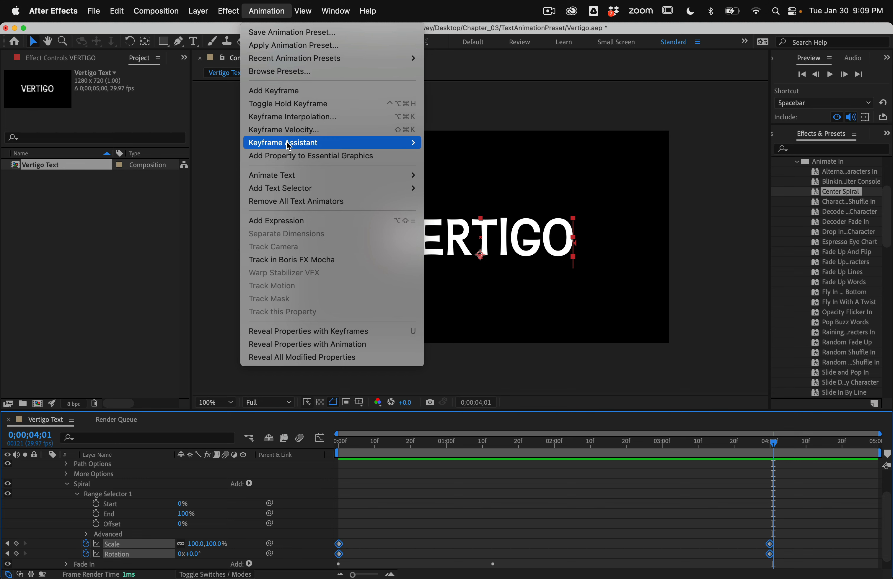
pyautogui.moveTo(288, 146)
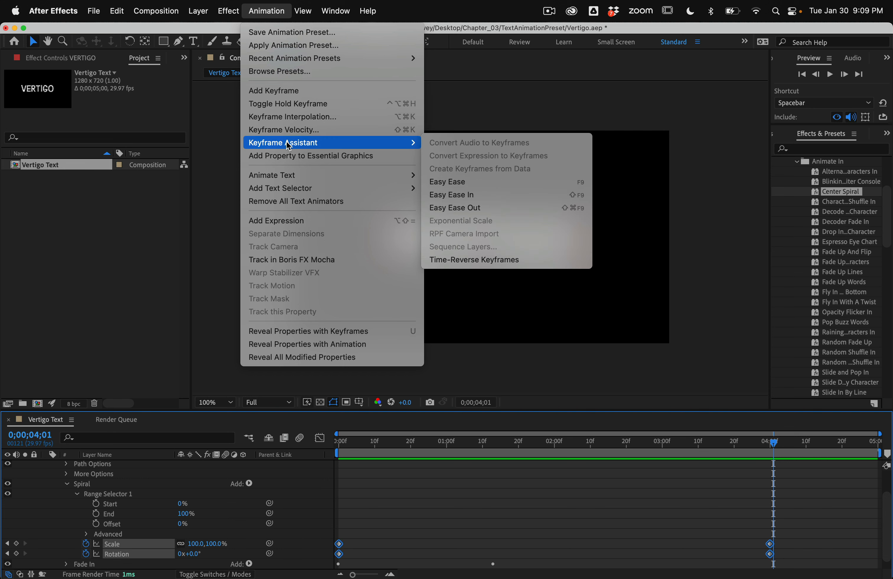
pyautogui.click(489, 182)
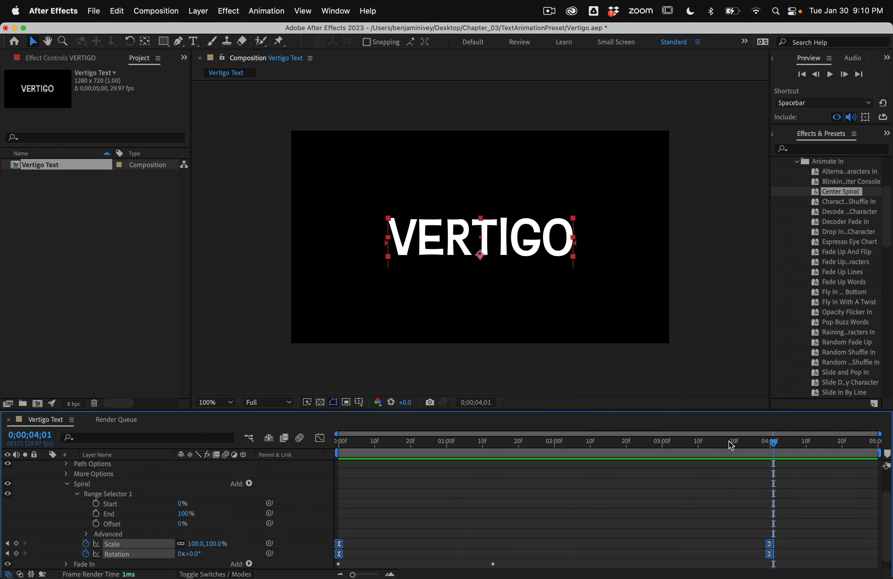
pyautogui.moveTo(731, 446); pyautogui.dragTo(759, 458)
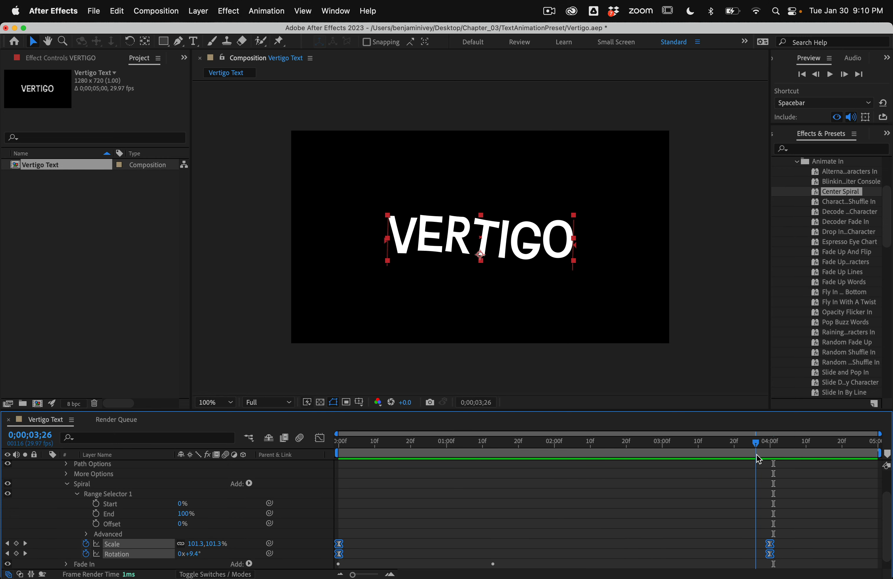
# - Collapse the VERTIGO layer's properties and enable motion blur for the layer and the composition
pyautogui.hotkey('alt', ']')
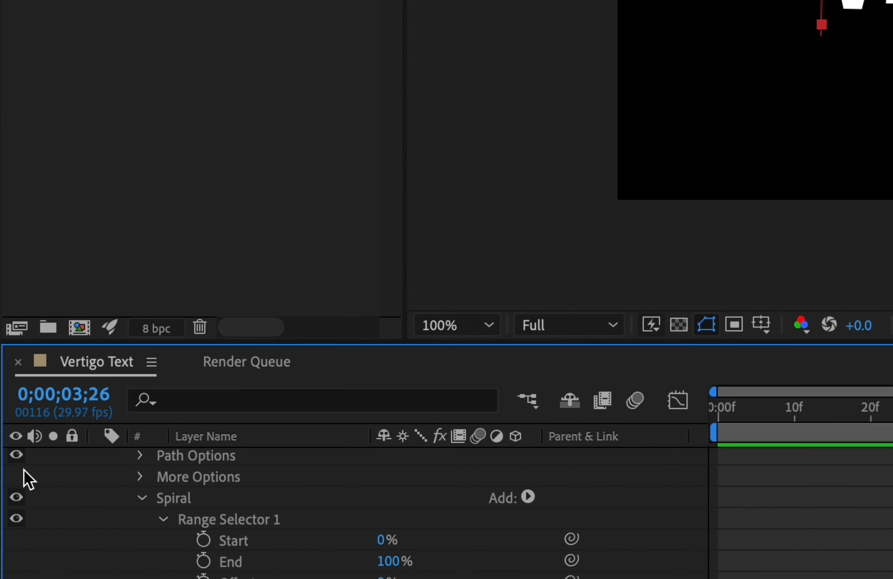
pyautogui.scroll(3, 38, 481)
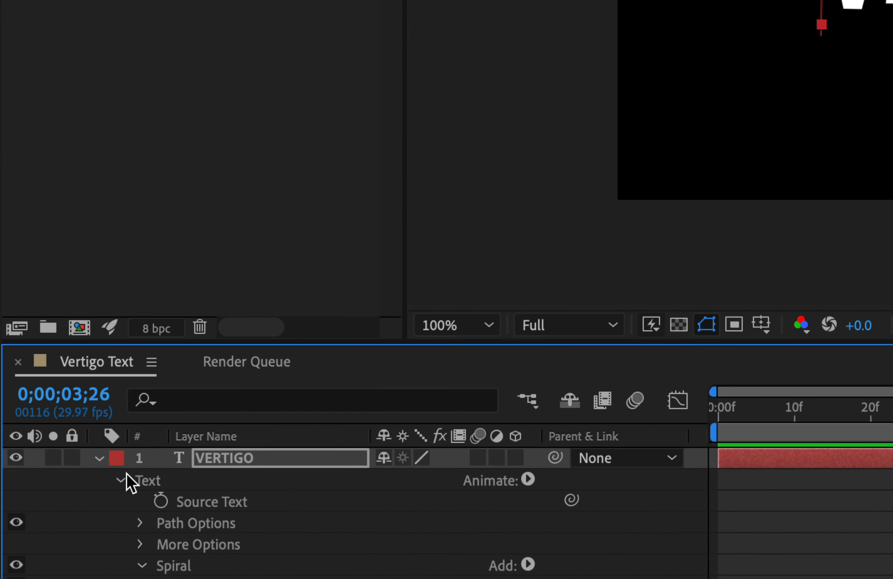
pyautogui.click(99, 457)
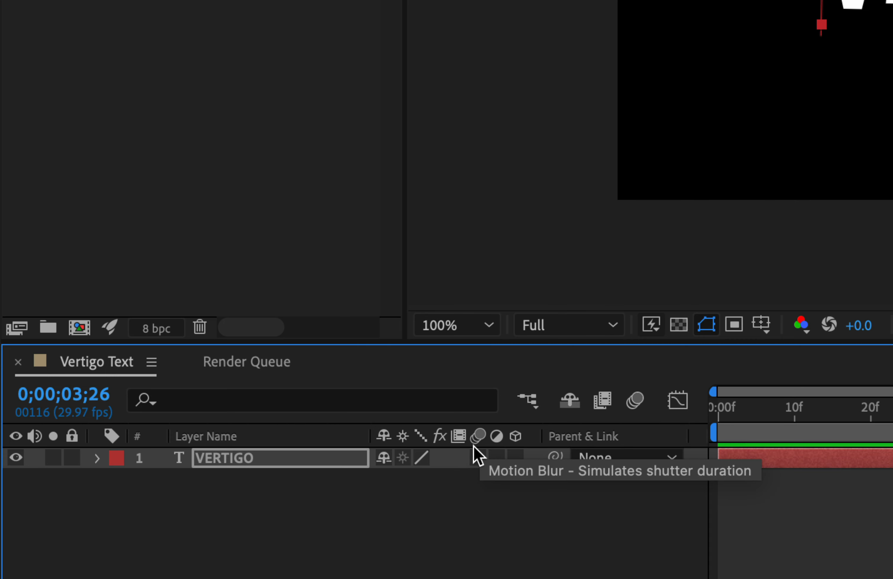
pyautogui.click(477, 458)
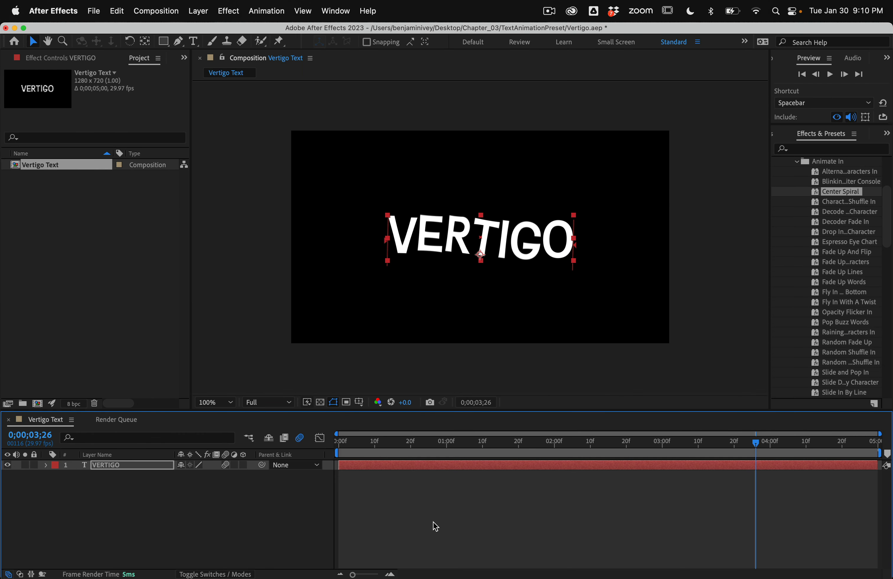
# - Play the motion-blurred VERTIGO animation from the start of the composition, and deselect everything after stopping
pyautogui.moveTo(357, 442); pyautogui.dragTo(325, 438)
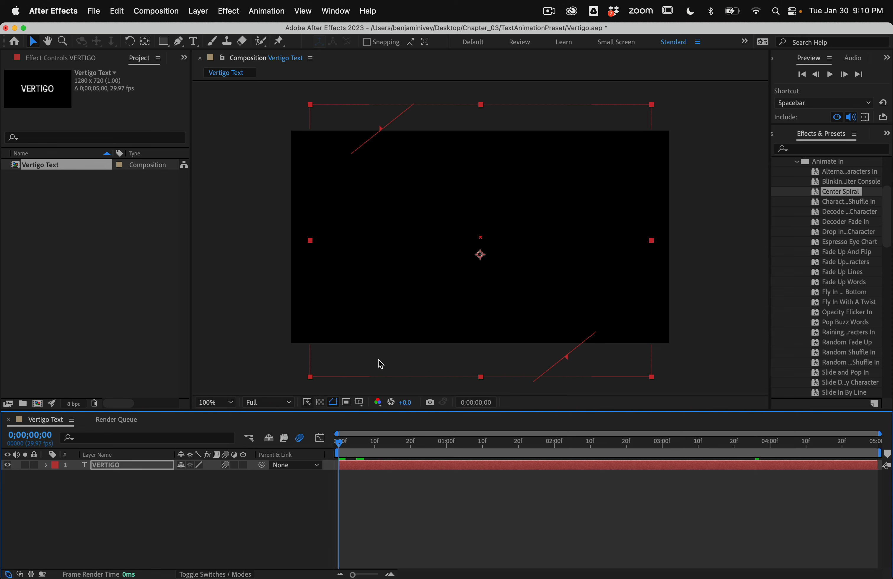
pyautogui.click(829, 75)
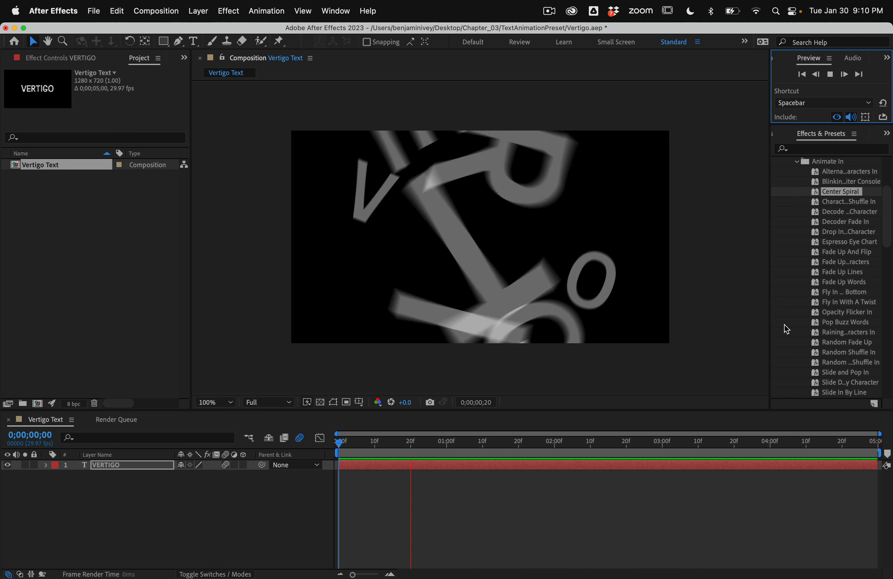
pyautogui.click(109, 212)
pyautogui.click(42, 195)
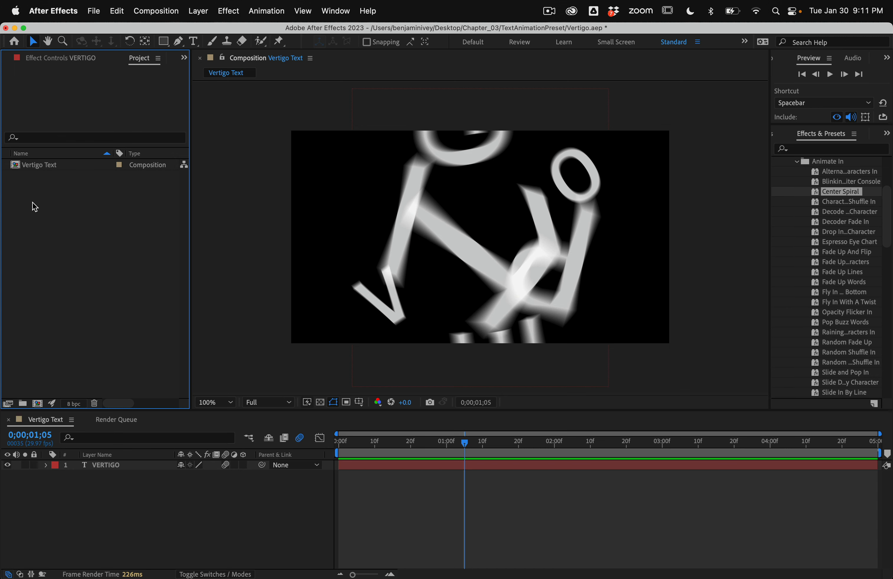
# - Import Tunnel.mov from the Footage folder and place it beneath the VERTIGO layer in the Vertigo Text composition
pyautogui.doubleClick(35, 207)
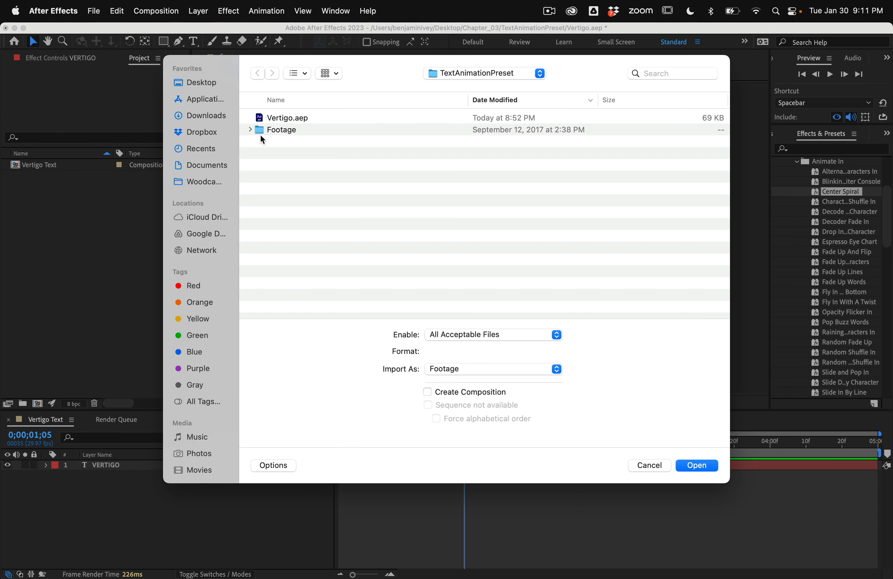
pyautogui.click(250, 130)
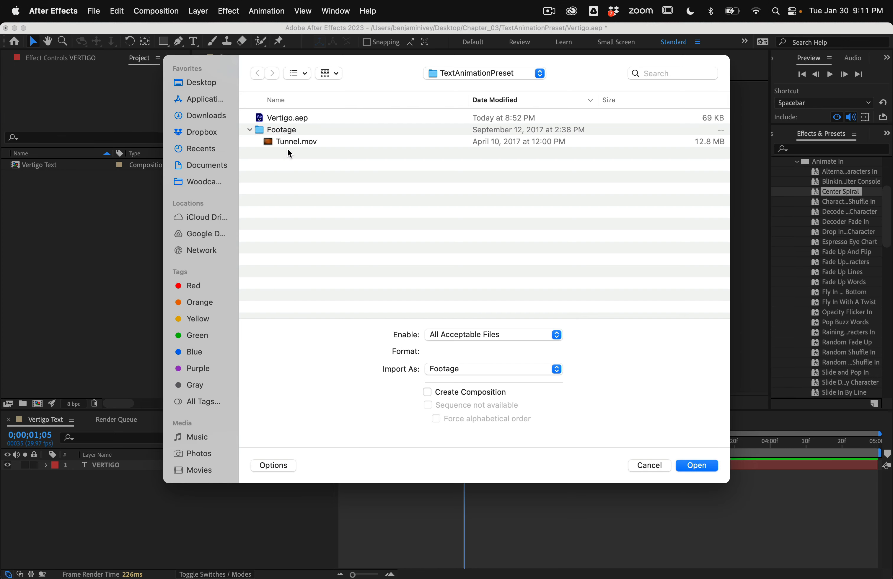
pyautogui.click(296, 142)
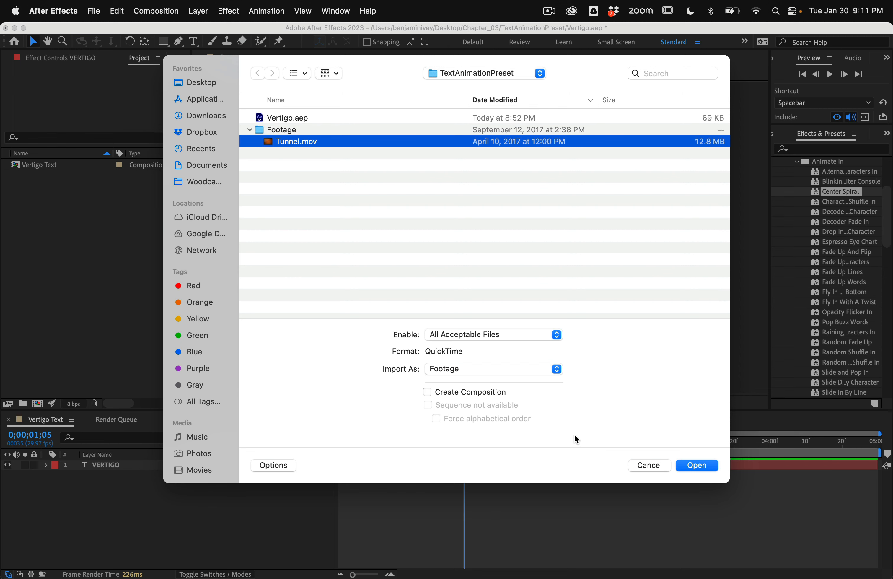
pyautogui.click(696, 466)
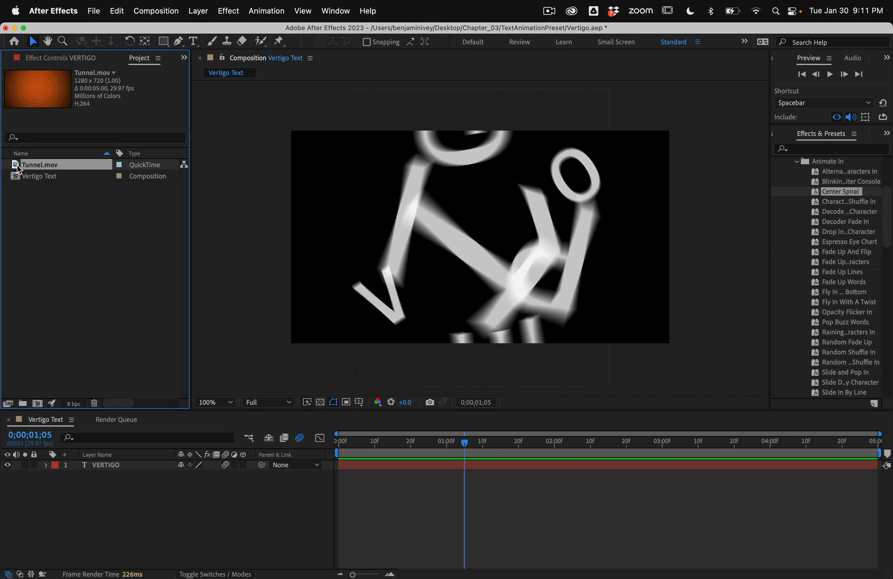
pyautogui.moveTo(17, 168); pyautogui.dragTo(94, 485)
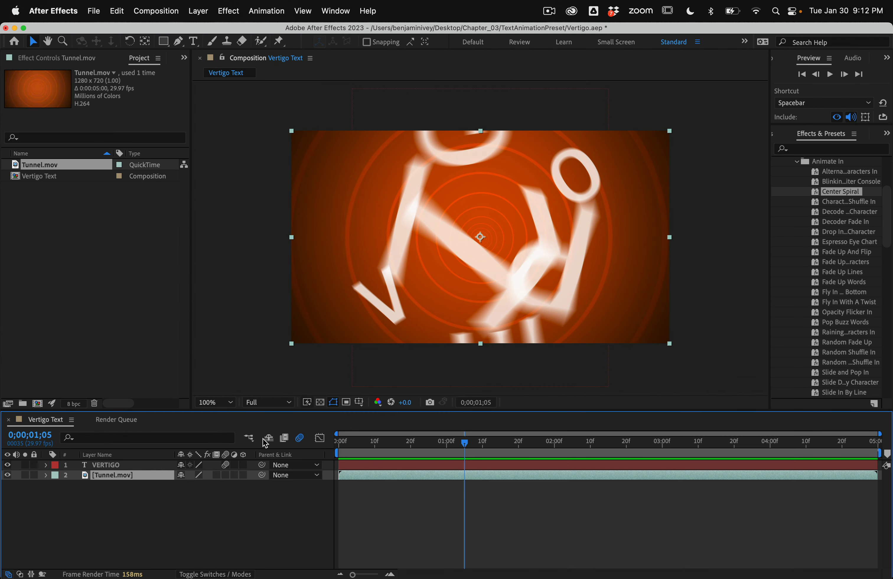
# - Preview the title animation over the tunnel background from the first frame
pyautogui.press('Home')
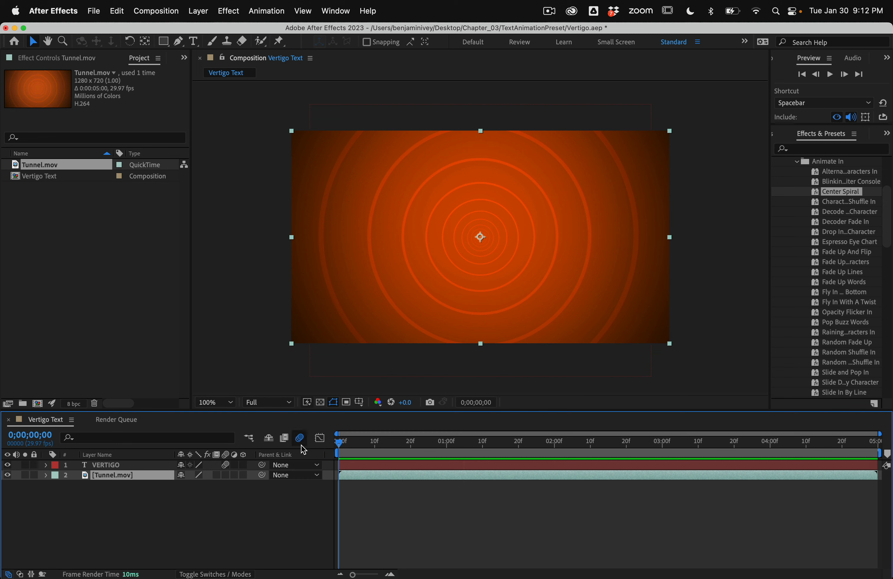
pyautogui.press('space')
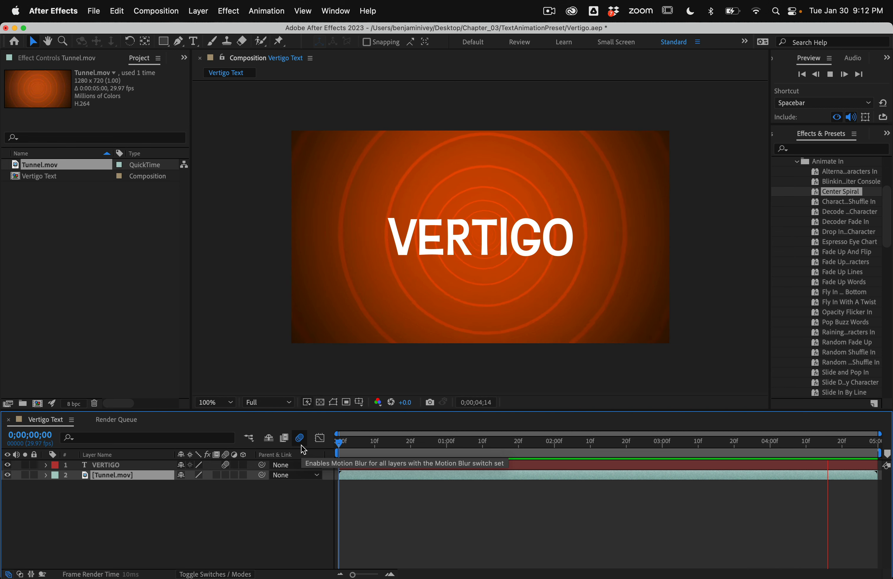
pyautogui.press('space')
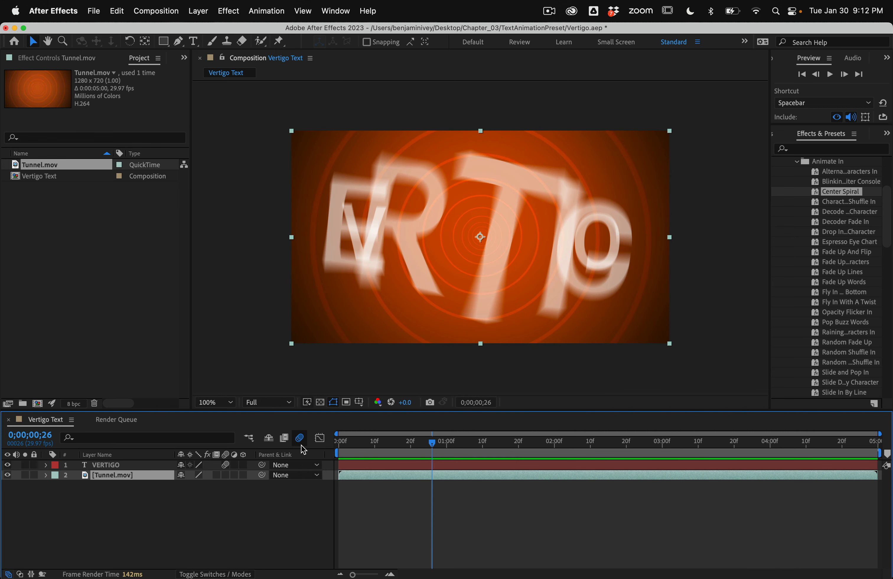
# - Deselect the Tunnel.mov layer and save the project
pyautogui.click(430, 533)
pyautogui.click(94, 11)
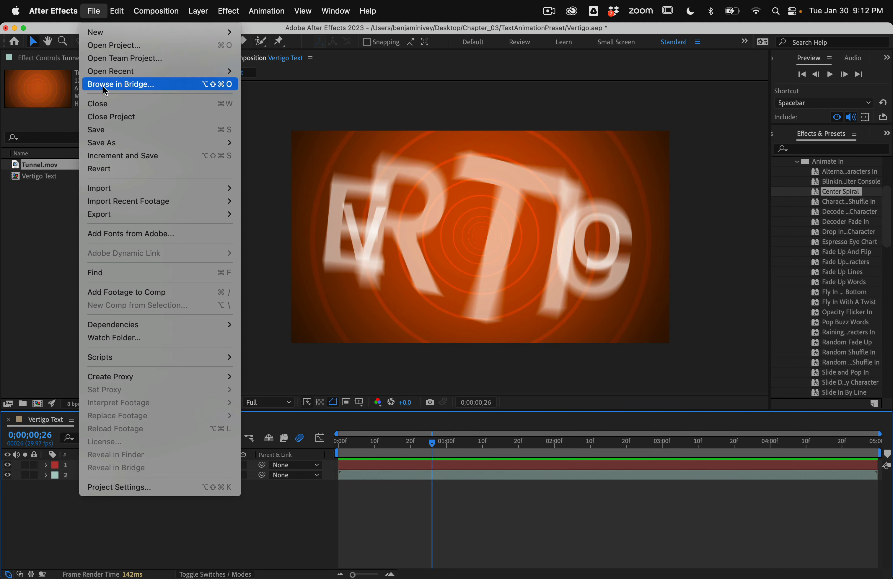
pyautogui.click(115, 134)
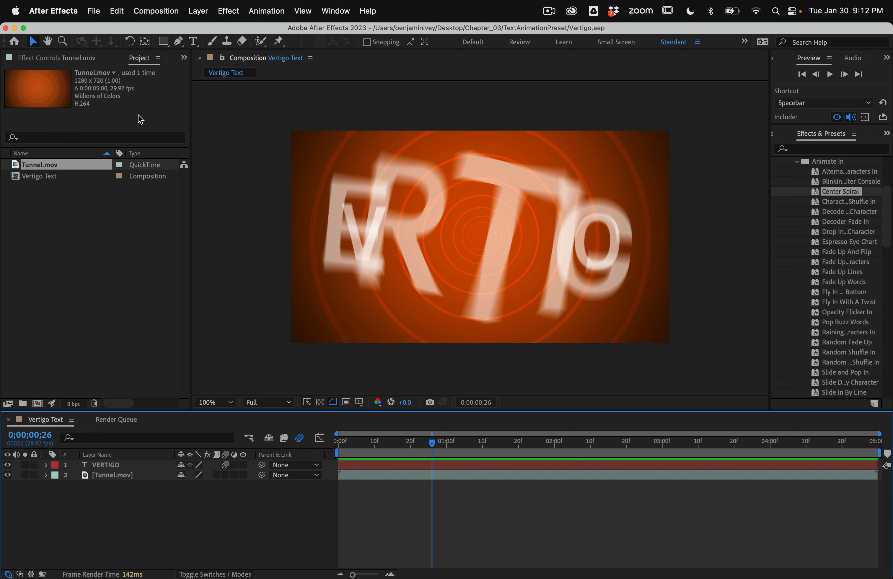
# - Add the Vertigo Text composition to the Render Queue for export
pyautogui.click(93, 11)
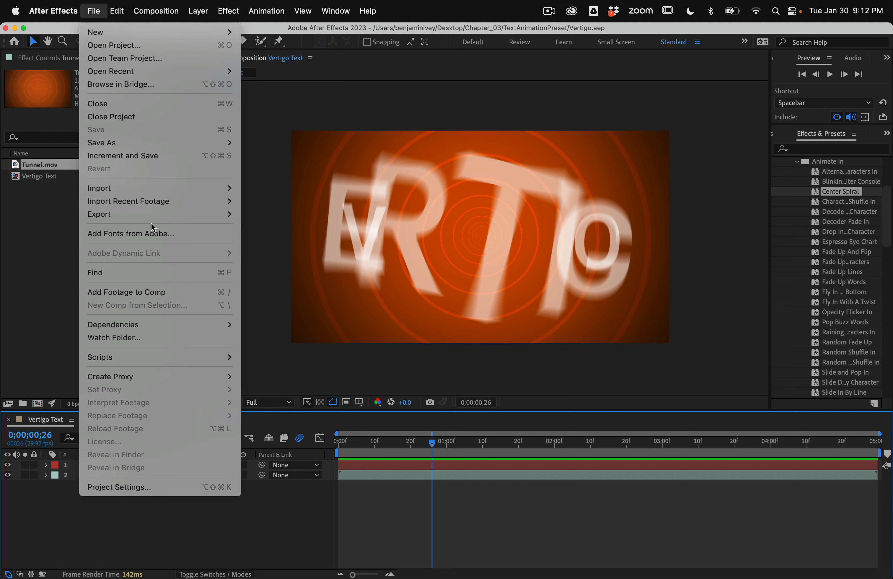
pyautogui.moveTo(154, 215)
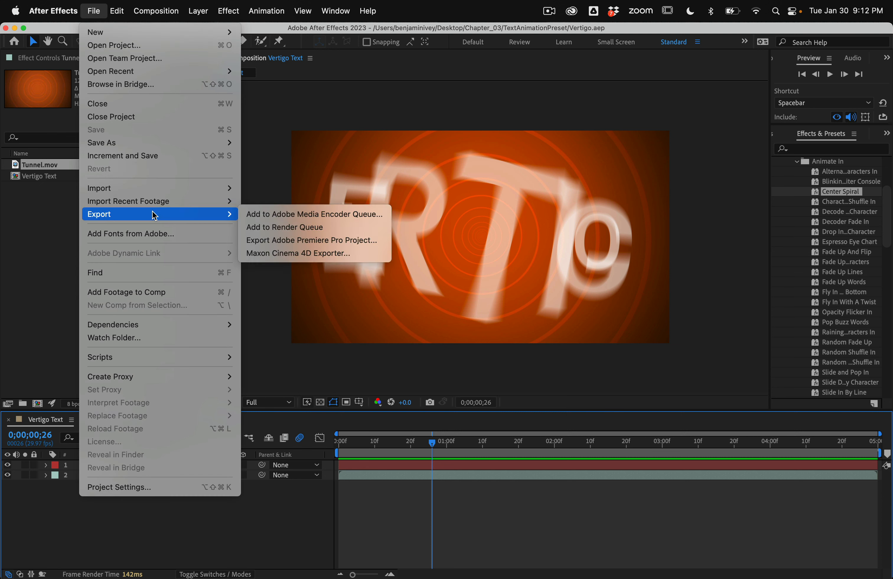
pyautogui.click(290, 228)
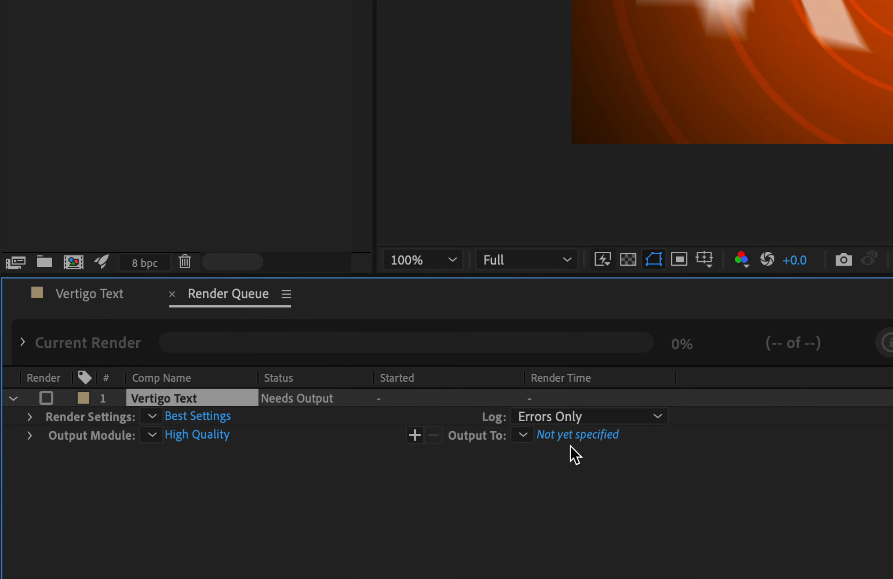
# - Set the movie output to the Desktop with the file name Vertigo followed by the creator's name, and render the queued composition
pyautogui.click(575, 435)
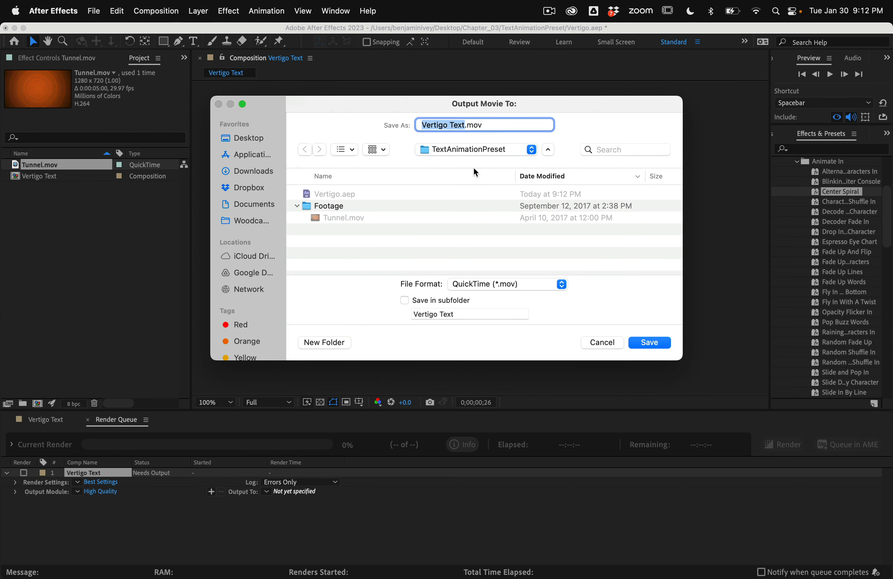
pyautogui.click(243, 137)
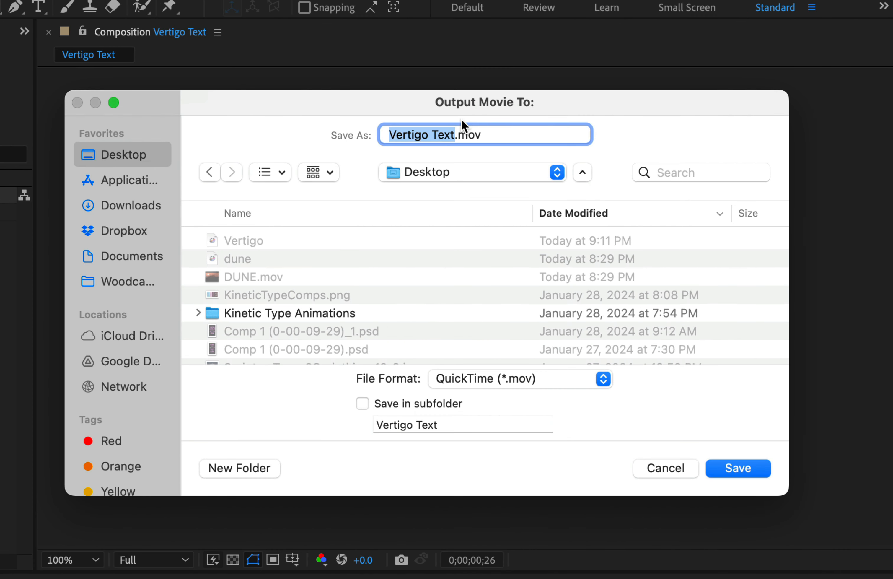
pyautogui.click(458, 125)
pyautogui.doubleClick(458, 125)
pyautogui.press('BackSpace')
pyautogui.press('BackSpace')
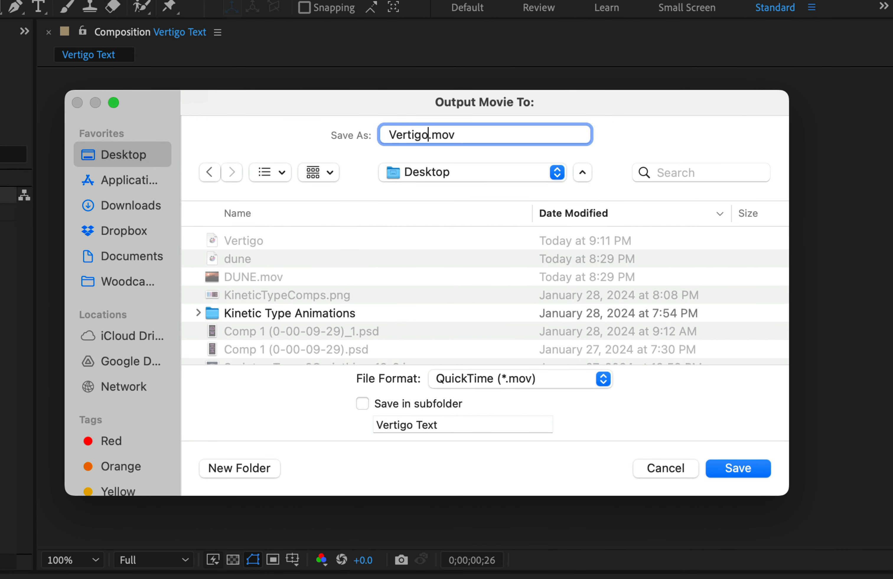
pyautogui.write('MrIvey')
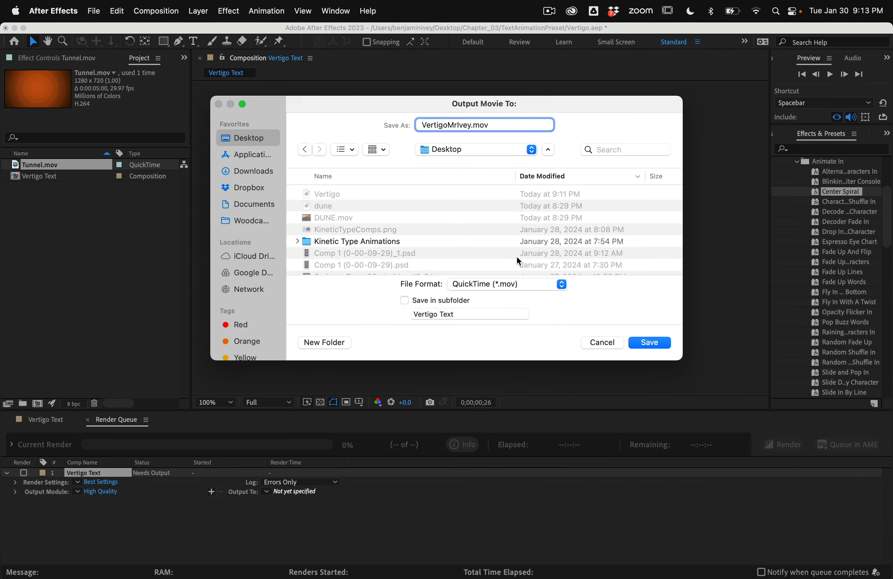
pyautogui.click(658, 342)
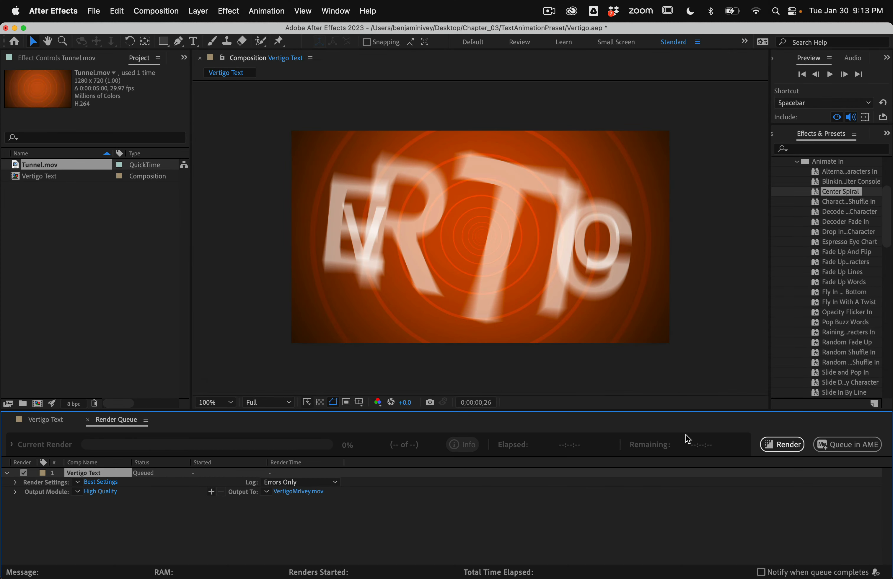
pyautogui.click(788, 445)
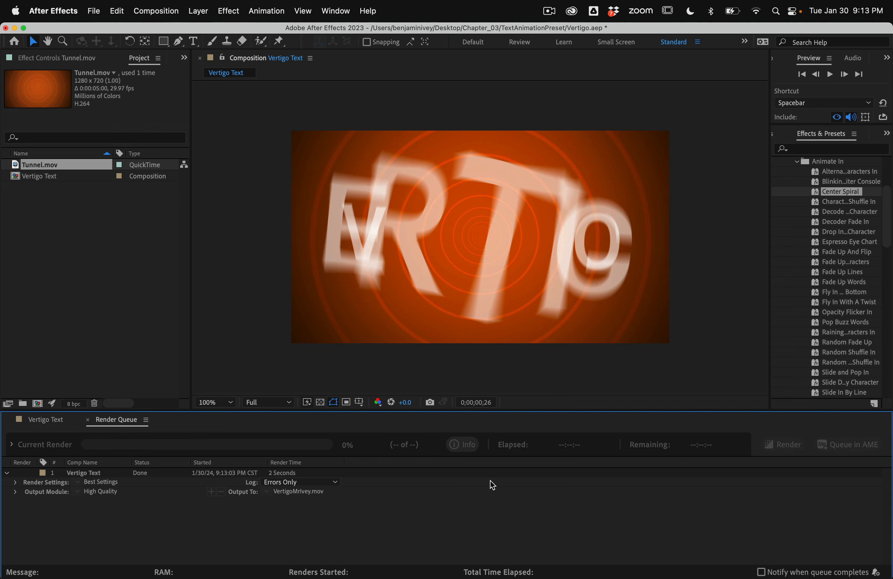